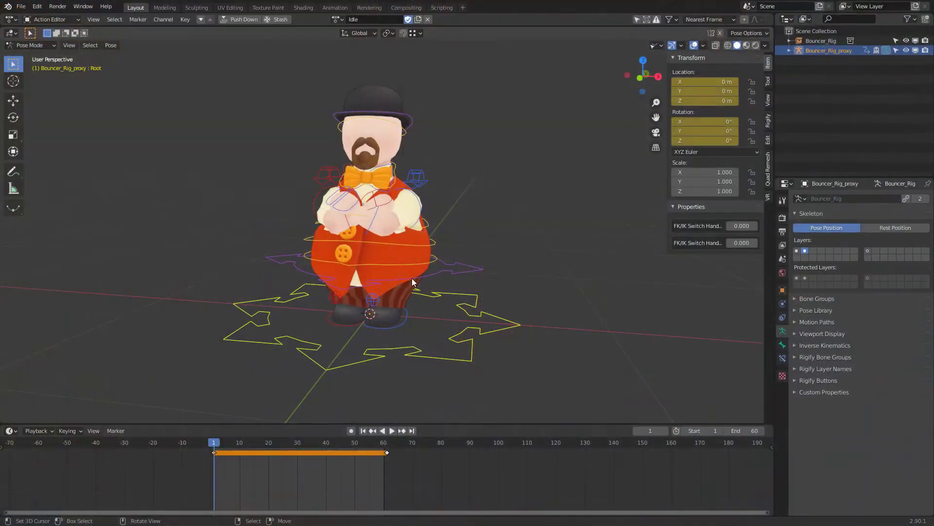
- Go to frame 30 of the Idle action and view the character from the front
{"action": "mouse_move", "coordinate": [412, 278]}
{"action": "middle_mouse_down"}
{"action": "mouse_move", "coordinate": [354, 276]}
{"action": "mouse_move", "coordinate": [404, 285]}
{"action": "middle_mouse_up"}
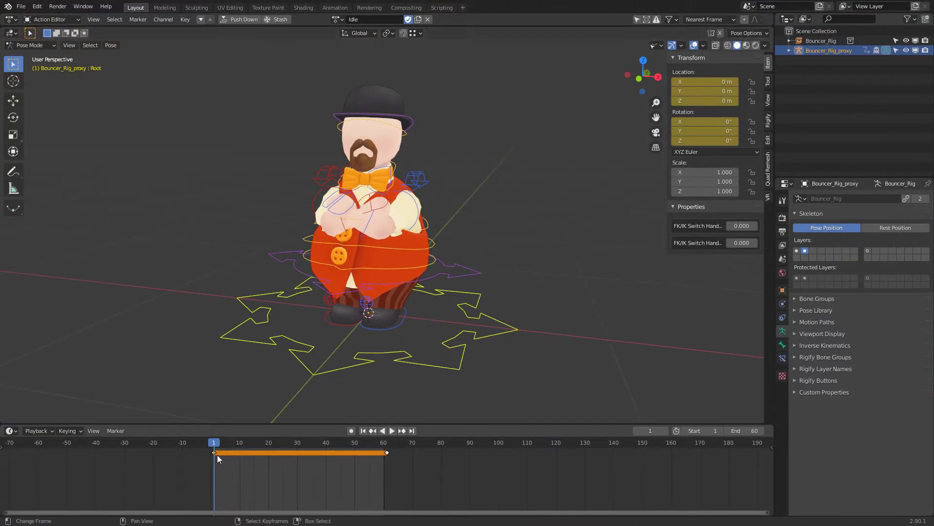
{"action": "scroll", "coordinate": [263, 461], "scroll_direction": "up", "scroll_amount": 5}
{"action": "middle_click_drag", "start_coordinate": [229, 463], "coordinate": [329, 470]}
{"action": "scroll", "coordinate": [283, 463], "scroll_direction": "up", "scroll_amount": 4}
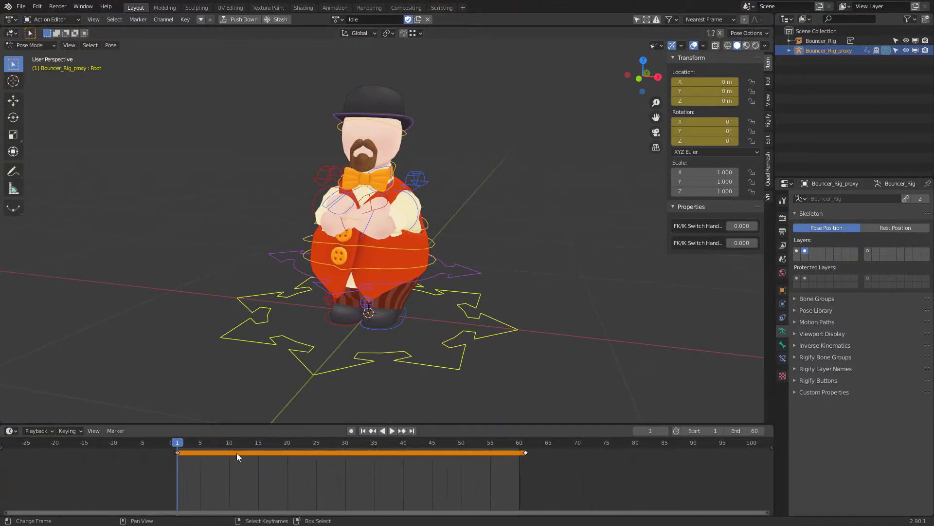
{"action": "left_click_drag", "start_coordinate": [180, 440], "coordinate": [346, 452]}
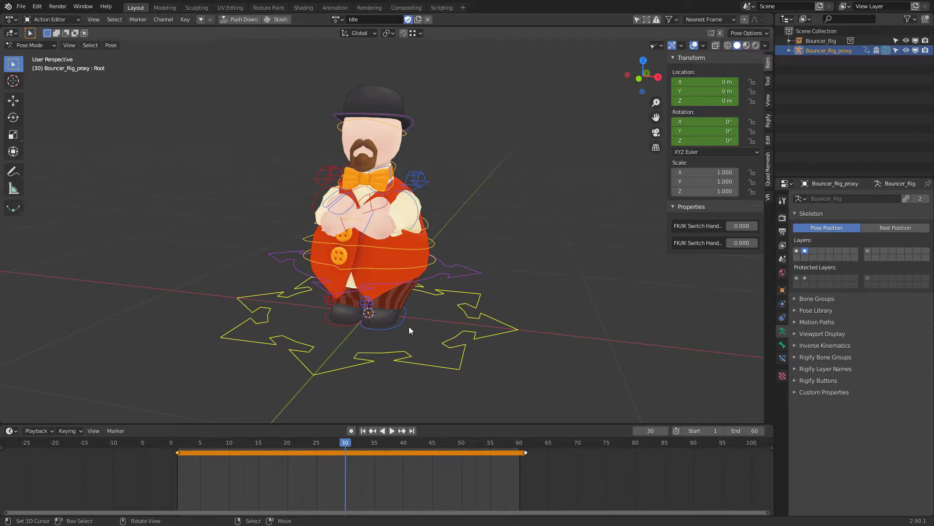
{"action": "mouse_move", "coordinate": [343, 445]}
{"action": "left_mouse_down"}
{"action": "mouse_move", "coordinate": [200, 452]}
{"action": "mouse_move", "coordinate": [344, 454]}
{"action": "left_mouse_up"}
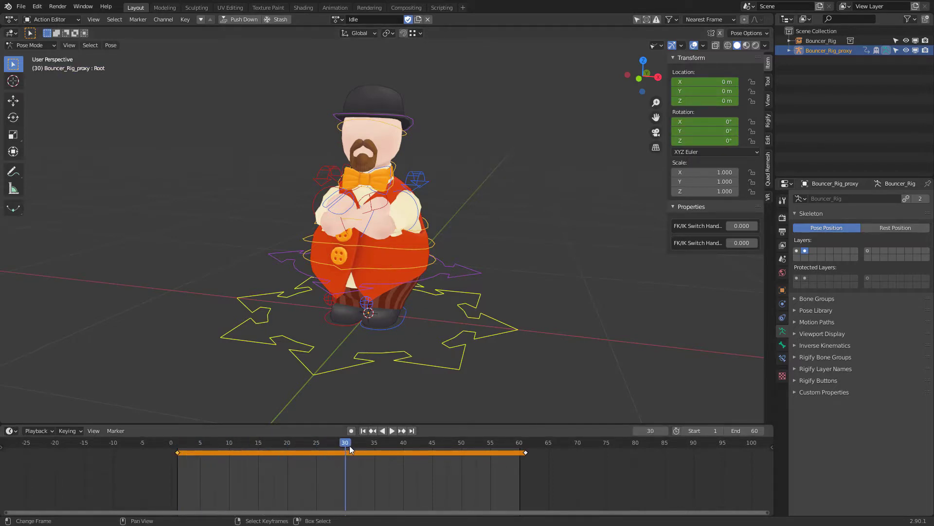
{"action": "key", "text": "KP_1"}
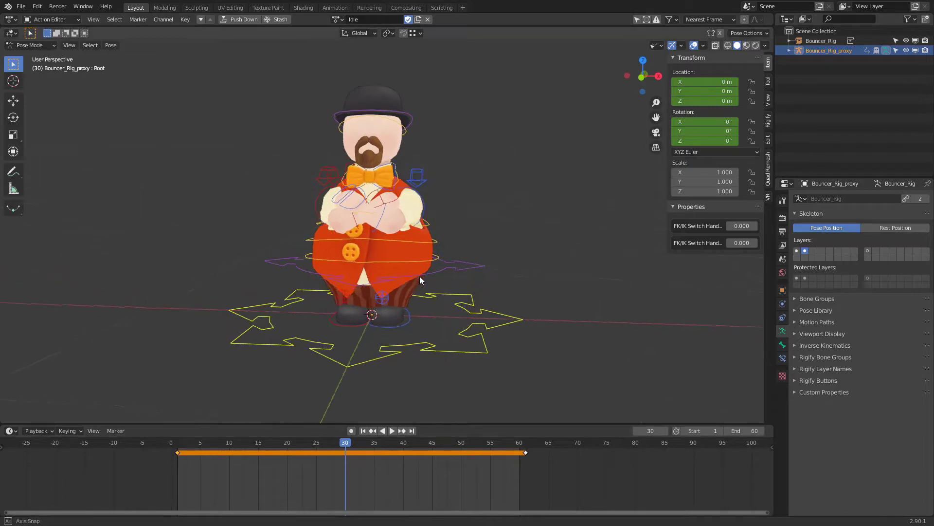
{"action": "middle_click_drag", "start_coordinate": [423, 266], "coordinate": [429, 222], "text": "ctrl"}
{"action": "middle_click_drag", "start_coordinate": [429, 223], "coordinate": [430, 284], "text": "shift"}
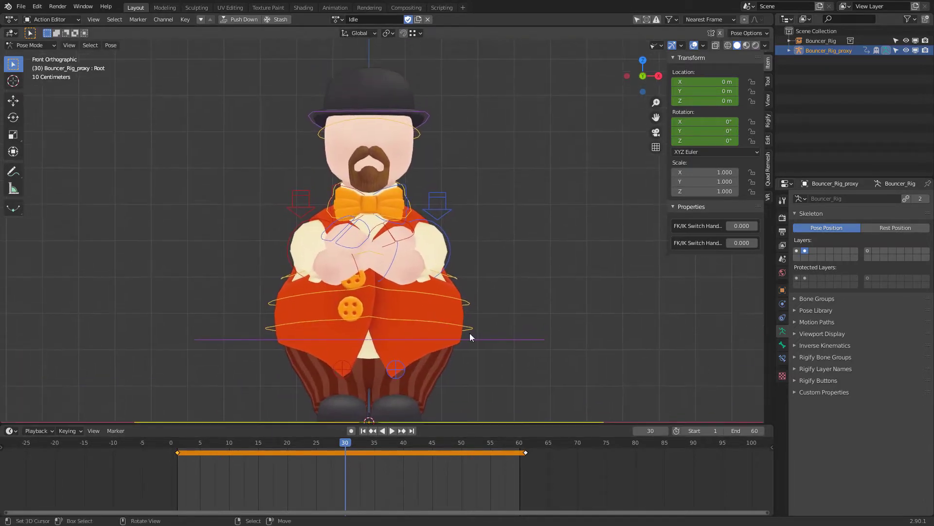
- Lower and shift the Pelvis bone sideways to about X 0.019 m and Y 0.015 m, and tilt it about 3.13°
{"action": "right_click", "coordinate": [499, 337]}
{"action": "middle_click_drag", "start_coordinate": [498, 326], "coordinate": [496, 277], "text": "shift"}
{"action": "key", "text": "g"}
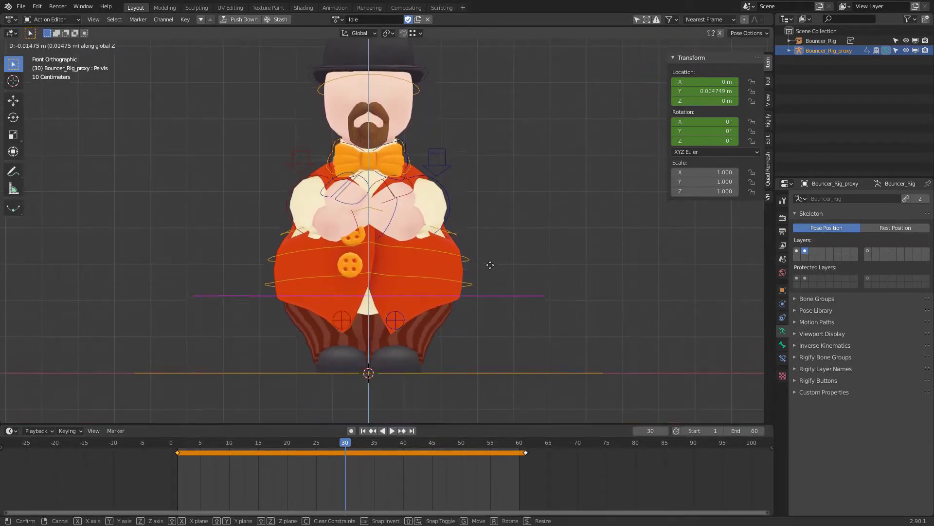
{"action": "left_click", "coordinate": [488, 267]}
{"action": "key", "text": "g"}
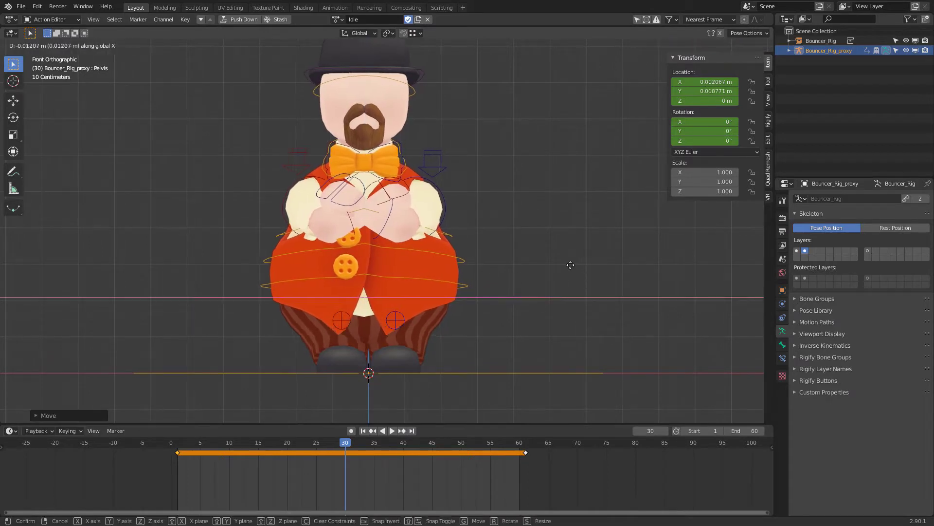
{"action": "left_click", "coordinate": [567, 264]}
{"action": "key", "text": "r"}
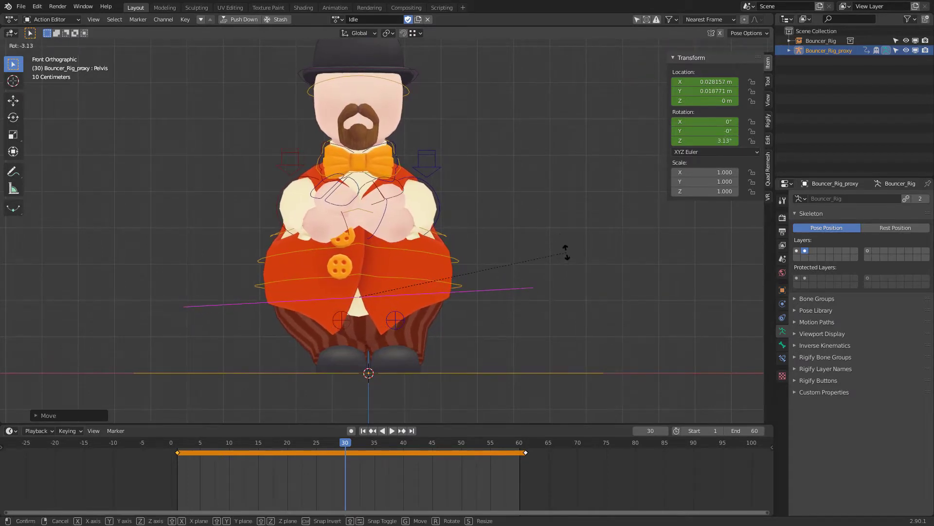
{"action": "left_click", "coordinate": [566, 253]}
{"action": "key", "text": "g"}
{"action": "left_click", "coordinate": [566, 256]}
- Select the spine and chest controls and rotate them opposite to the pelvis tilt, to about -6.17° on Z
{"action": "left_click", "coordinate": [466, 283]}
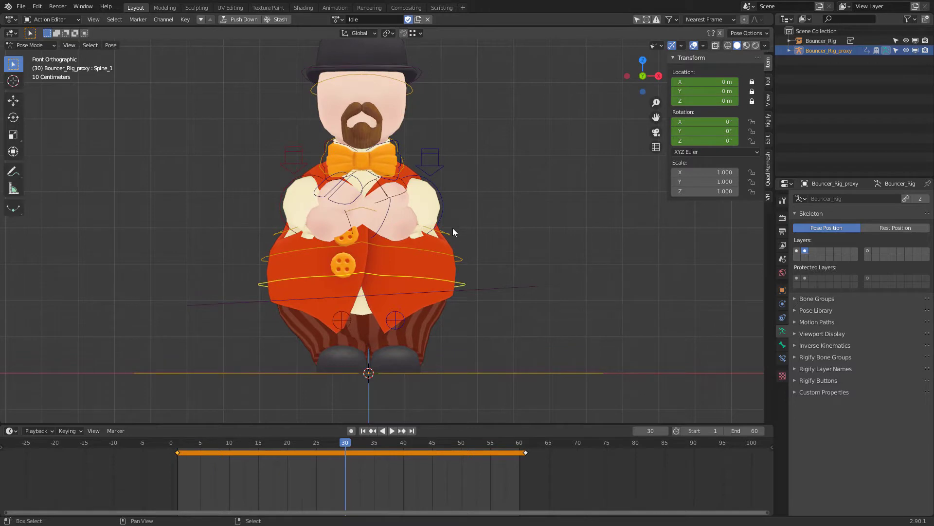
{"action": "right_click", "coordinate": [450, 232], "text": "shift"}
{"action": "key", "text": "period"}
{"action": "left_click", "coordinate": [541, 269]}
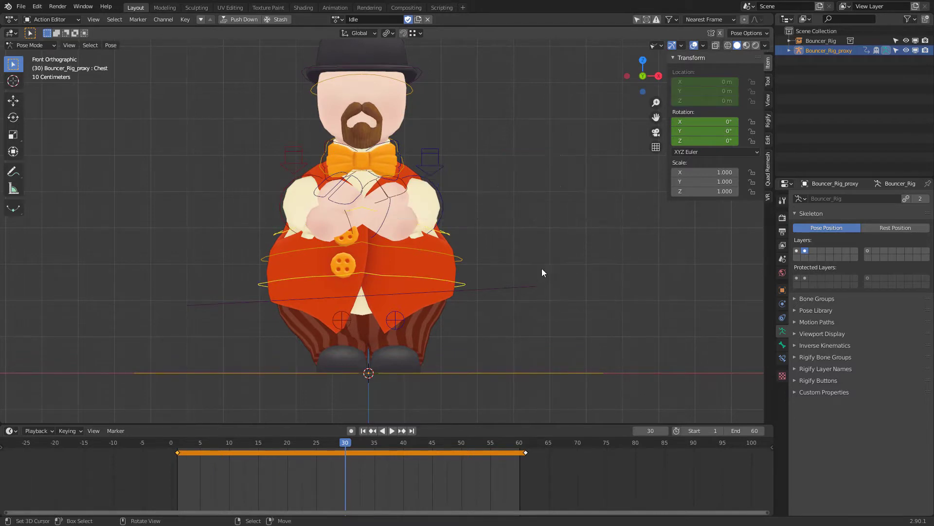
{"action": "key", "text": "r"}
{"action": "left_click", "coordinate": [528, 197]}
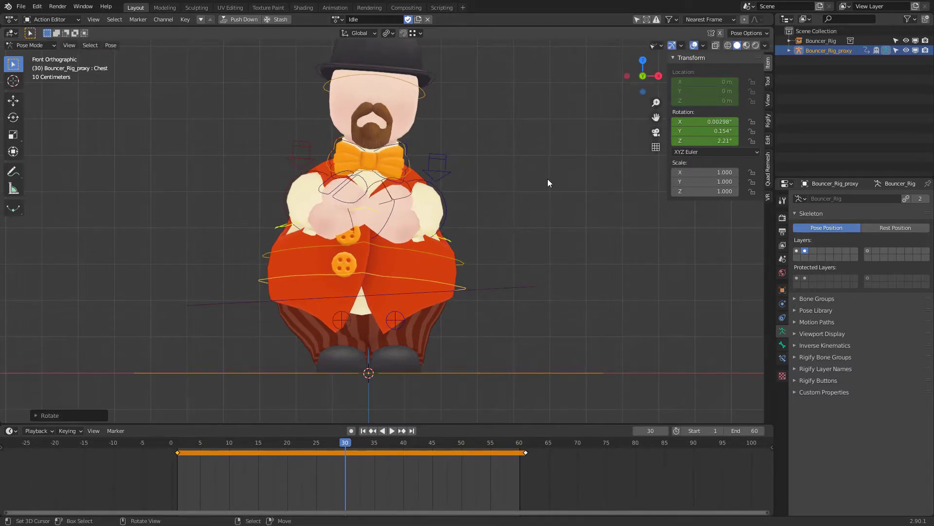
{"action": "key", "text": "r"}
{"action": "left_click", "coordinate": [526, 179]}
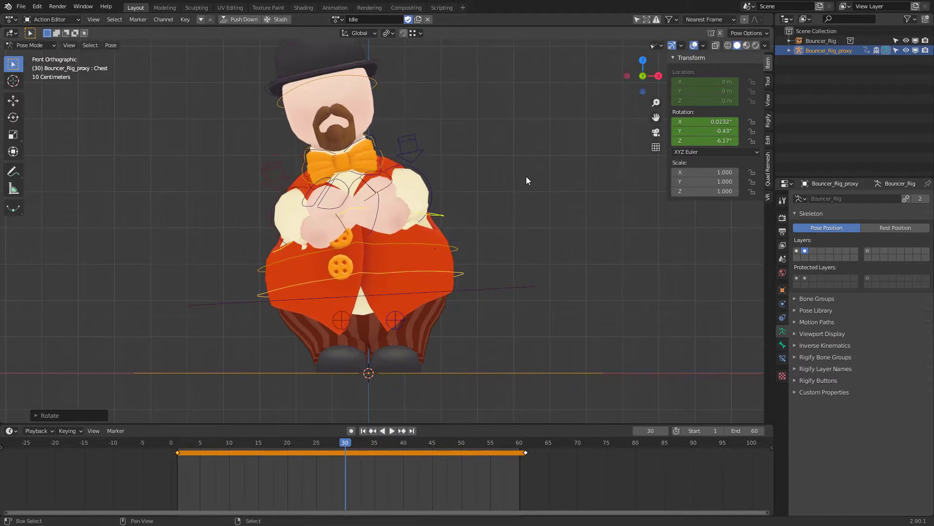
{"action": "middle_click_drag", "start_coordinate": [518, 208], "coordinate": [464, 211], "text": "shift"}
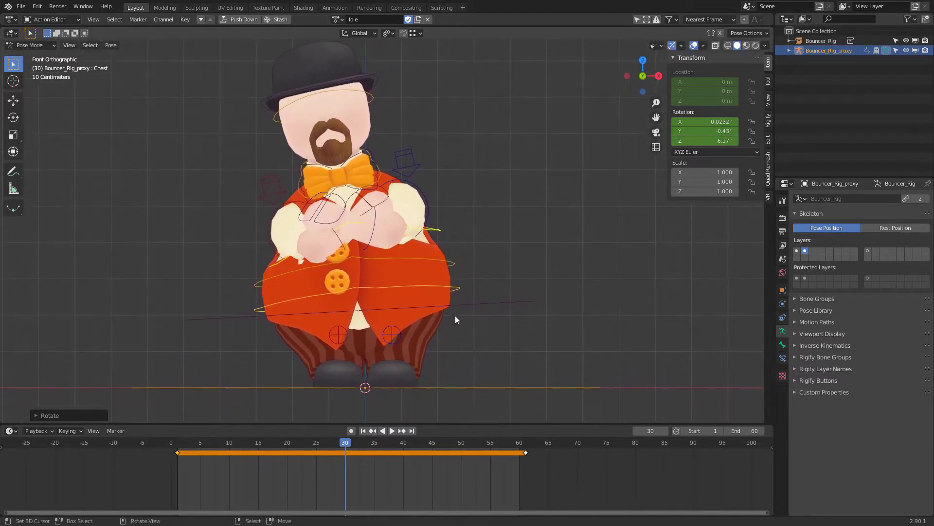
- Turn on auto keying and keyframe the pose at frame 30 with the Available keying option
{"action": "left_click", "coordinate": [355, 431]}
{"action": "right_click", "coordinate": [493, 302]}
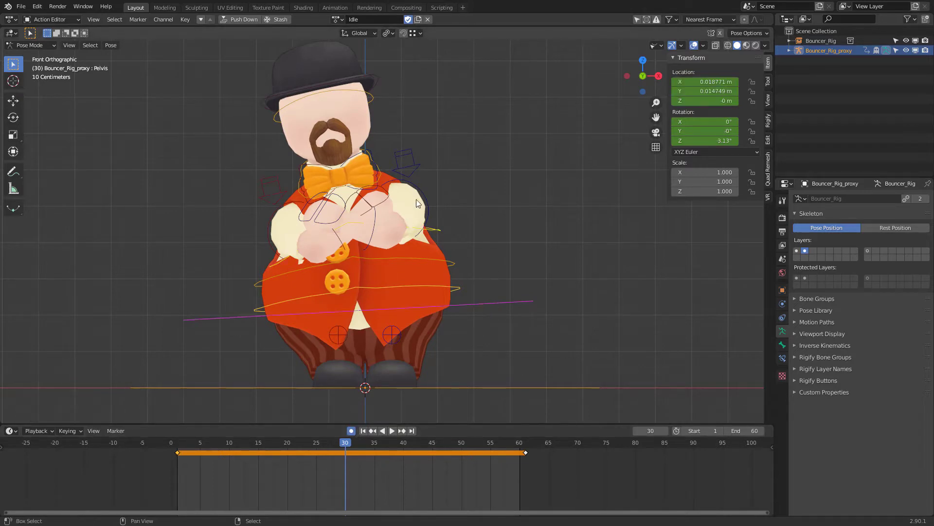
{"action": "key", "text": "i"}
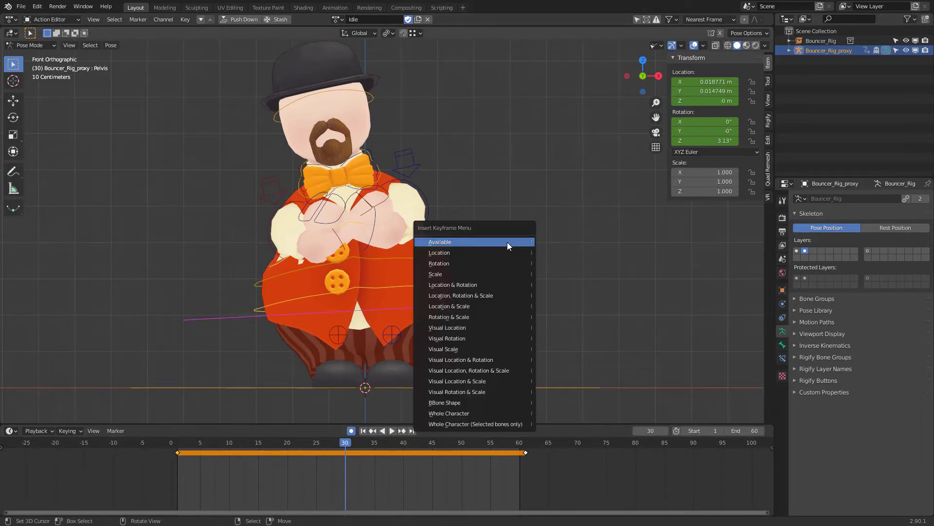
{"action": "left_click", "coordinate": [497, 243]}
- Copy the frame 30 pose and paste it flipped at frames 1 and 61
{"action": "mouse_move", "coordinate": [346, 441]}
{"action": "left_mouse_down"}
{"action": "mouse_move", "coordinate": [186, 427]}
{"action": "mouse_move", "coordinate": [358, 435]}
{"action": "mouse_move", "coordinate": [193, 420]}
{"action": "mouse_move", "coordinate": [344, 425]}
{"action": "left_mouse_up"}
{"action": "key", "text": "ctrl+c"}
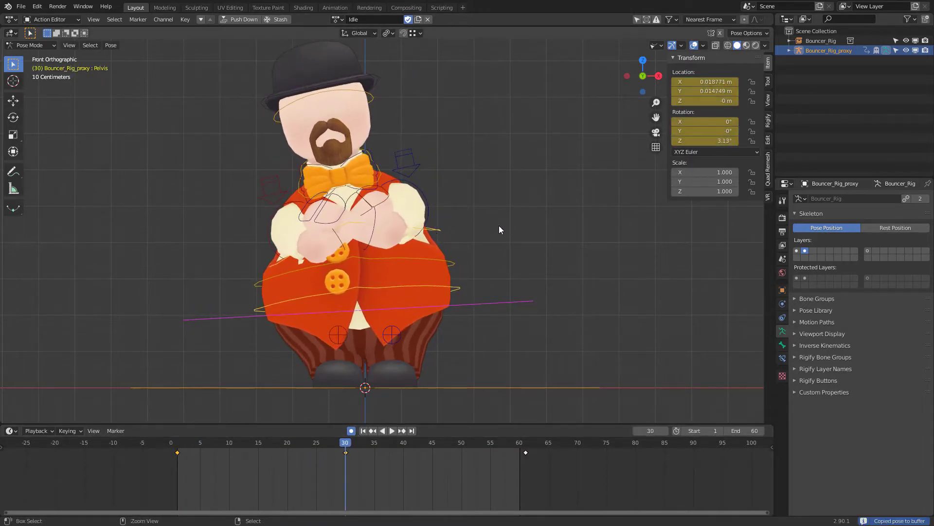
{"action": "left_click", "coordinate": [179, 448]}
{"action": "key", "text": "space"}
{"action": "key", "text": "ctrl+shift+v"}
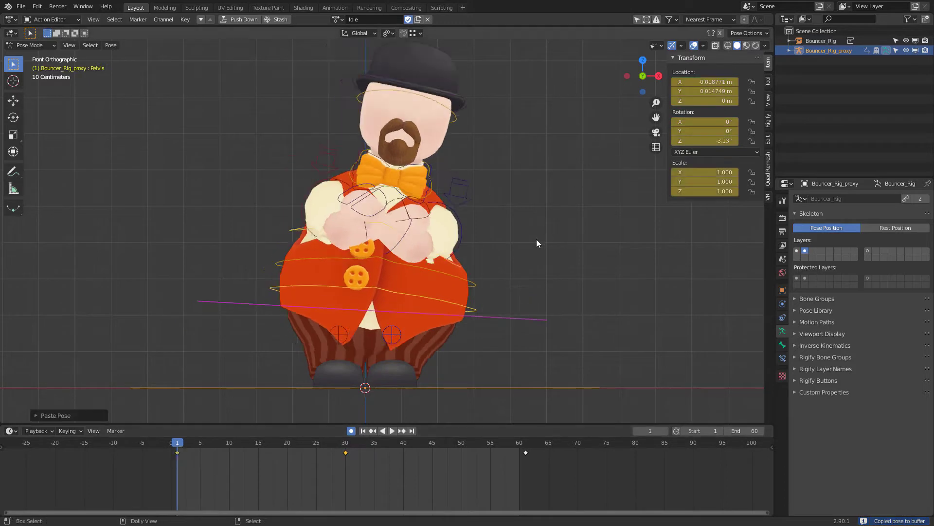
{"action": "left_click", "coordinate": [525, 444]}
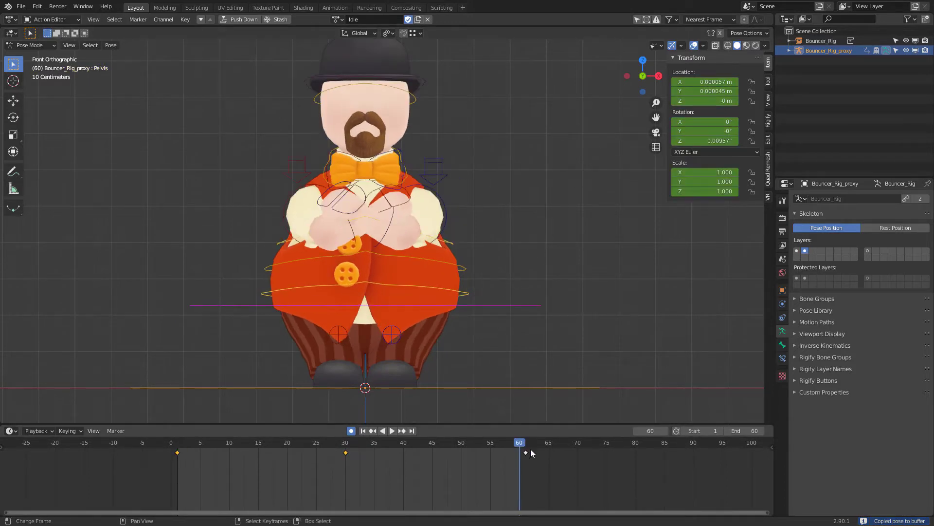
{"action": "scroll", "coordinate": [530, 448], "scroll_direction": "right", "scroll_amount": 5, "text": "ctrl"}
{"action": "key", "text": "ctrl+shift+v"}
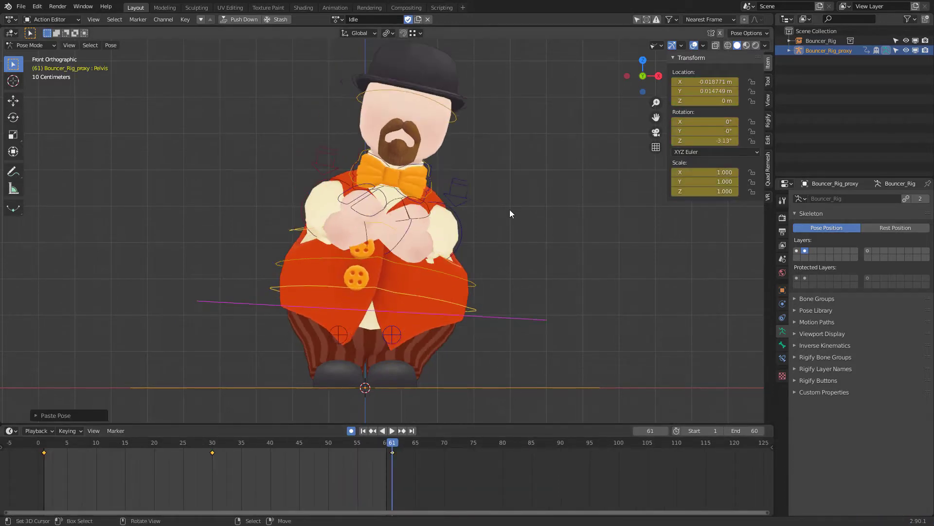
- Play back the side-to-side sway to check it, and stop at frame 30
{"action": "middle_click_drag", "start_coordinate": [191, 457], "coordinate": [298, 484]}
{"action": "key", "text": "space"}
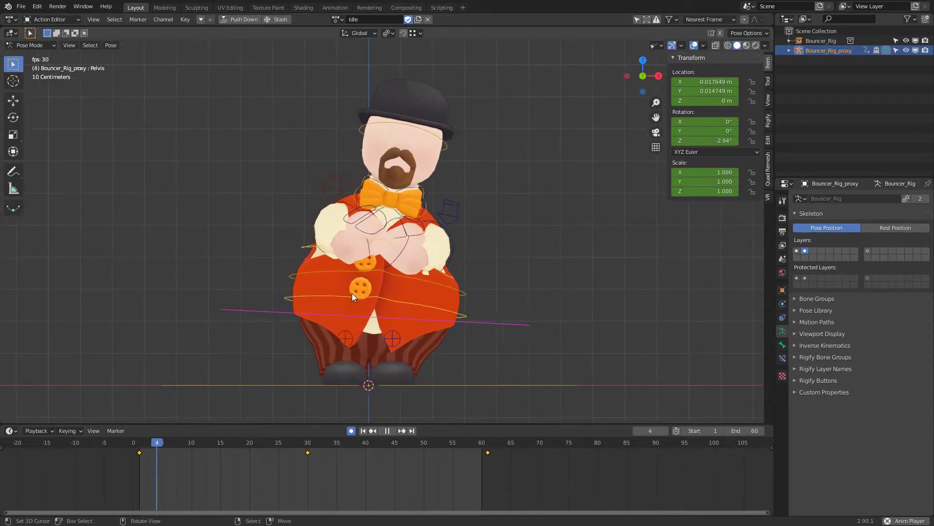
{"action": "key", "text": "space"}
{"action": "left_click", "coordinate": [306, 451]}
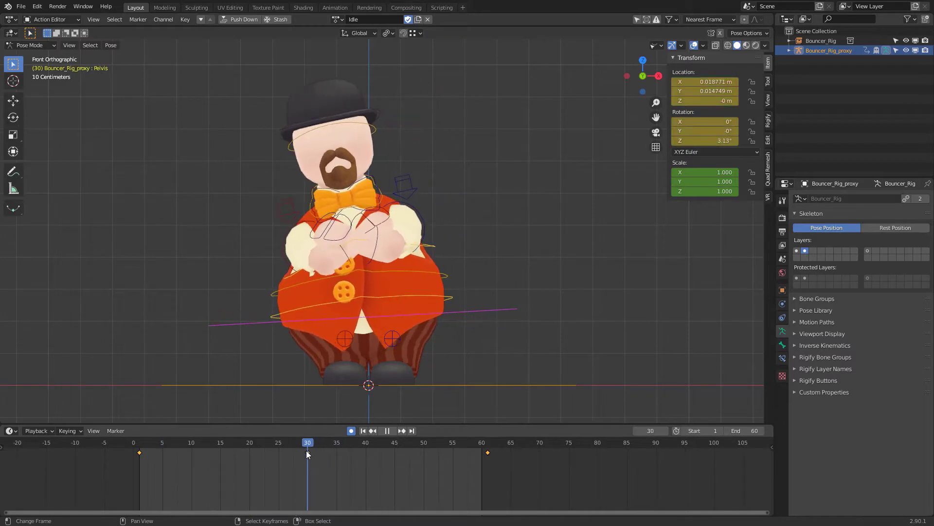
{"action": "key", "text": "space"}
- At frame 30, lower the Pelvis along global Z to a Y location of about 0.039 m
{"action": "mouse_move", "coordinate": [305, 449]}
{"action": "left_mouse_down"}
{"action": "mouse_move", "coordinate": [173, 446]}
{"action": "mouse_move", "coordinate": [310, 443]}
{"action": "left_mouse_up"}
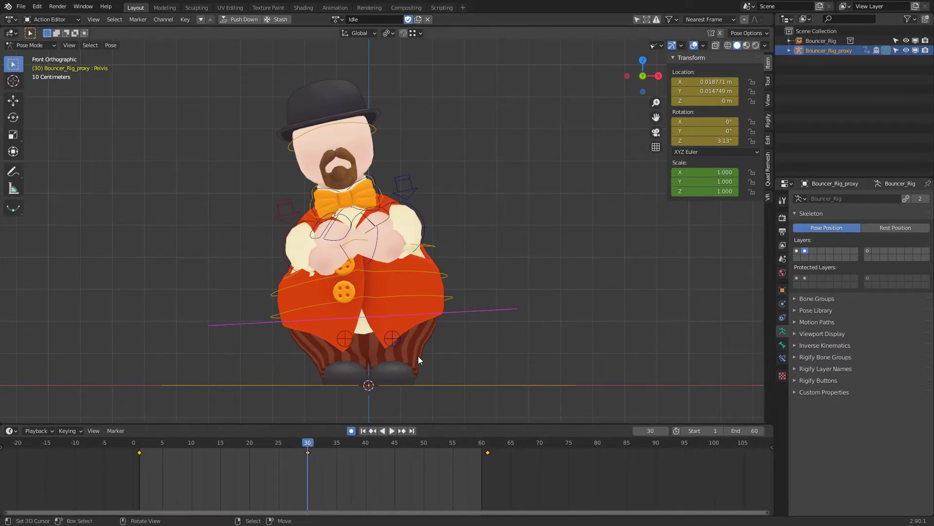
{"action": "mouse_move", "coordinate": [398, 291]}
{"action": "middle_mouse_down", "text": "shift"}
{"action": "mouse_move", "coordinate": [401, 270]}
{"action": "mouse_move", "coordinate": [400, 281]}
{"action": "middle_mouse_up", "text": "shift"}
{"action": "key", "text": "g"}
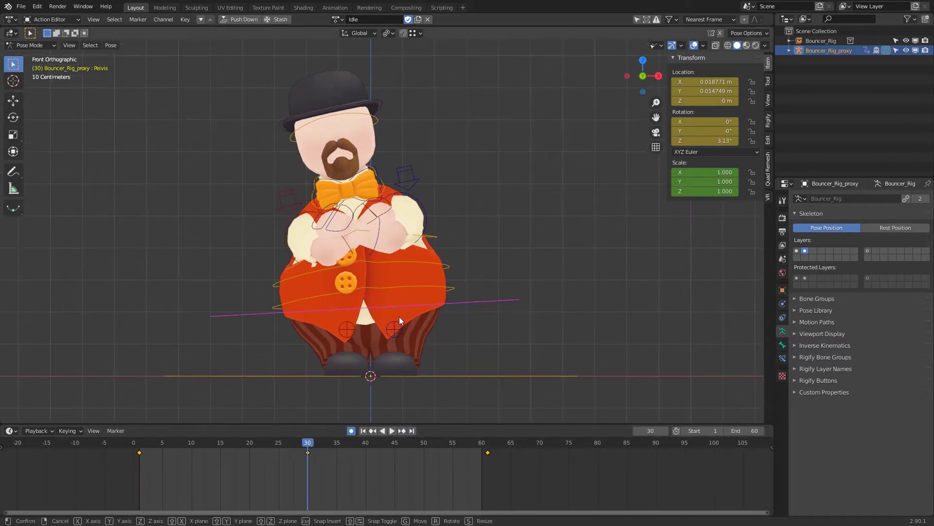
{"action": "key", "text": "z"}
{"action": "left_click", "coordinate": [400, 327]}
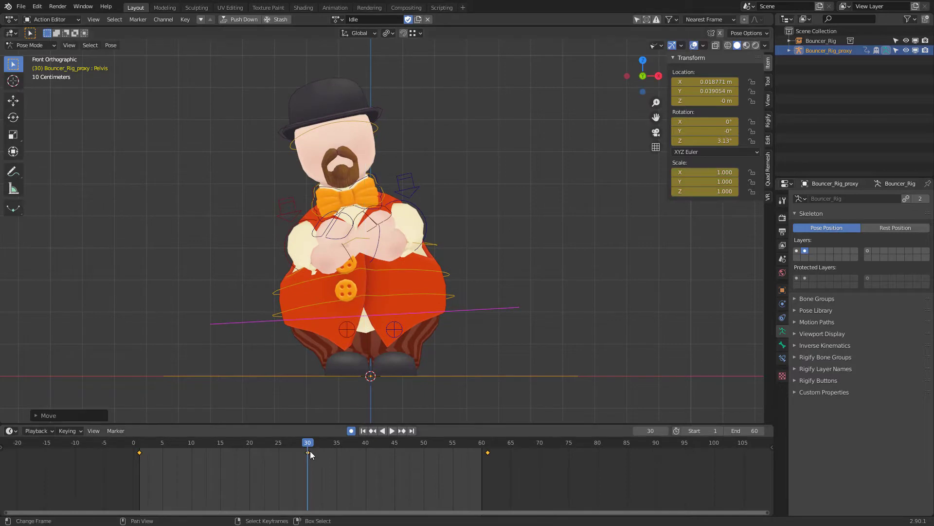
- Move the Pelvis along global Z at frames 28 and 33 to key its height around the frame 30 pose
{"action": "left_click_drag", "start_coordinate": [310, 446], "coordinate": [476, 444]}
{"action": "key", "text": "g"}
{"action": "key", "text": "z"}
{"action": "left_click", "coordinate": [388, 326]}
{"action": "key", "text": "g"}
{"action": "key", "text": "z"}
{"action": "left_click", "coordinate": [359, 364]}
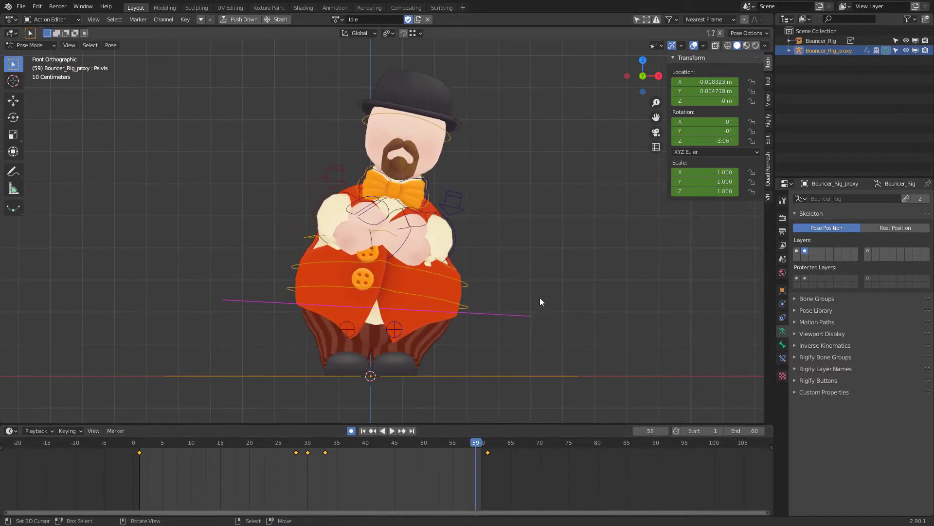
- Lower the Pelvis along global Z to about Y 0.018 m at frame 59 and raise it about 0.015 m at frame 61
{"action": "key", "text": "g"}
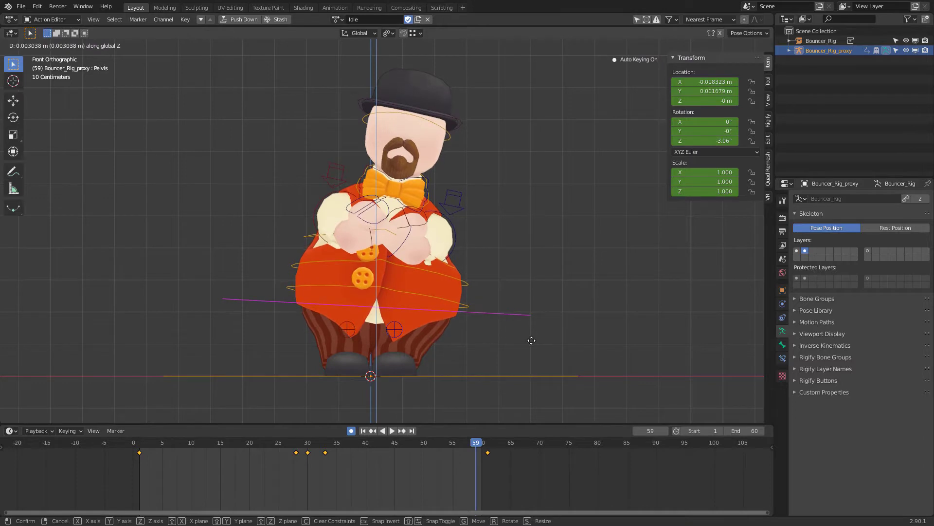
{"action": "left_click", "coordinate": [531, 342]}
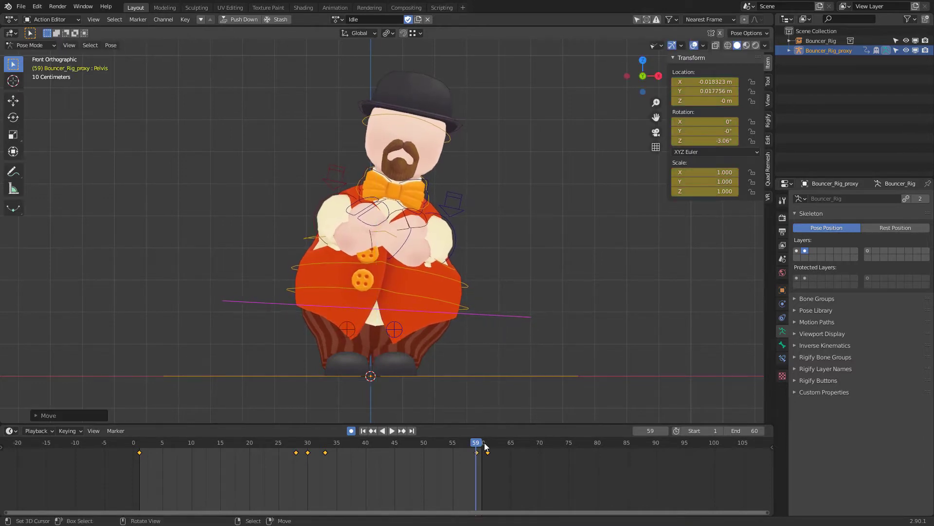
{"action": "key", "text": "space"}
{"action": "key", "text": "space"}
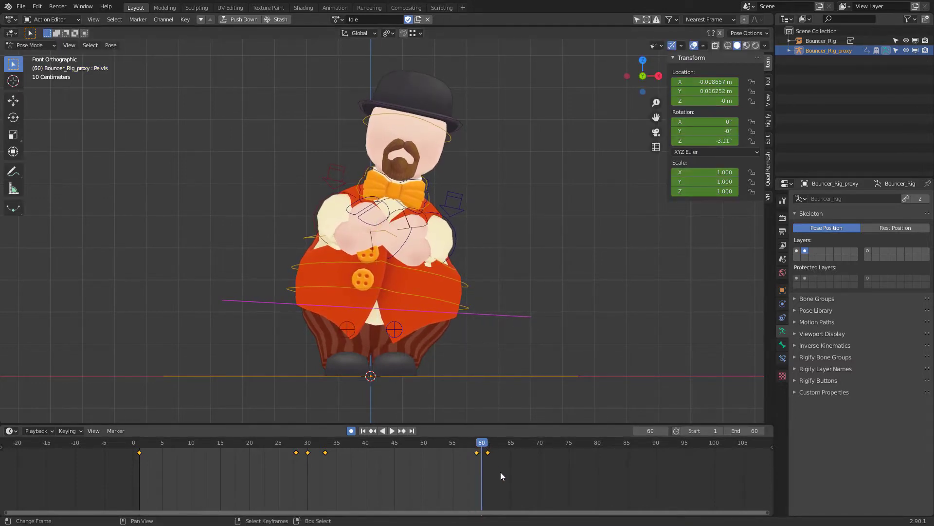
{"action": "key", "text": "Right"}
{"action": "key", "text": "g"}
{"action": "key", "text": "z"}
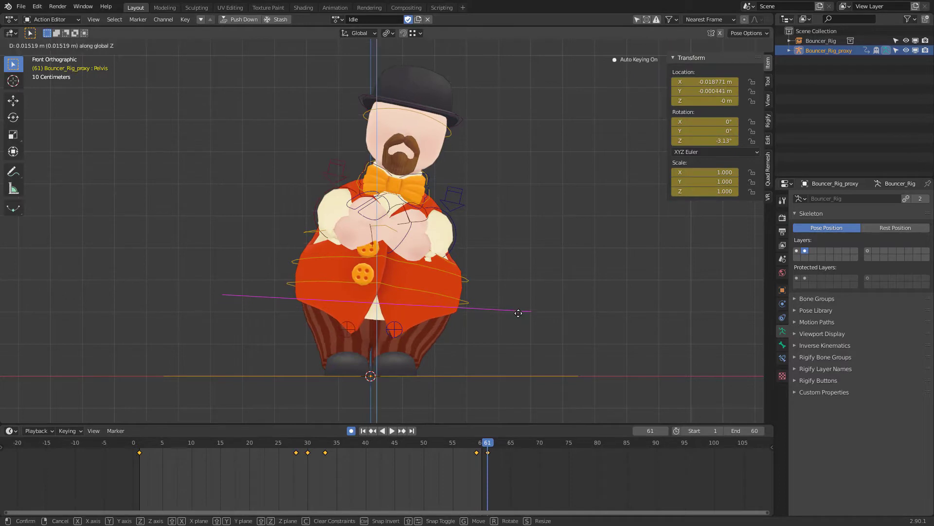
{"action": "left_click", "coordinate": [519, 313]}
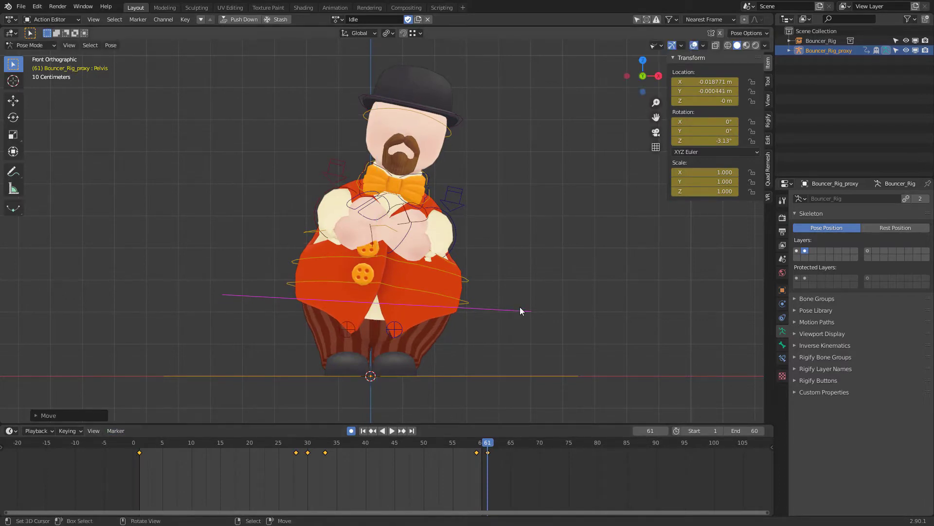
- Copy the pose at frame 61 and paste it at frame 1
{"action": "key", "text": "ctrl+c"}
{"action": "left_click", "coordinate": [139, 446]}
{"action": "key", "text": "space"}
{"action": "key", "text": "Escape"}
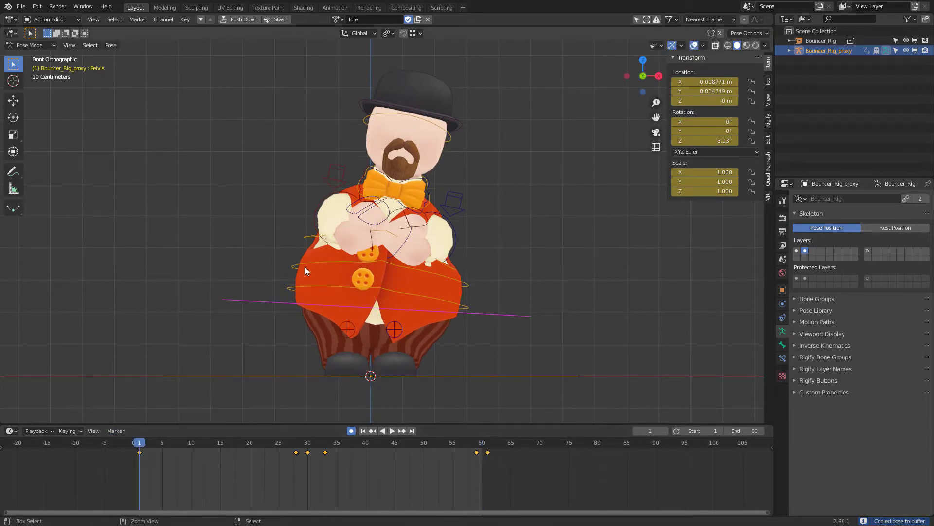
{"action": "key", "text": "ctrl+v"}
- At frame 3, lower the Pelvis along global Z to about Y 0.010 m and play back the result
{"action": "left_click_drag", "start_coordinate": [143, 448], "coordinate": [151, 444]}
{"action": "key", "text": "g"}
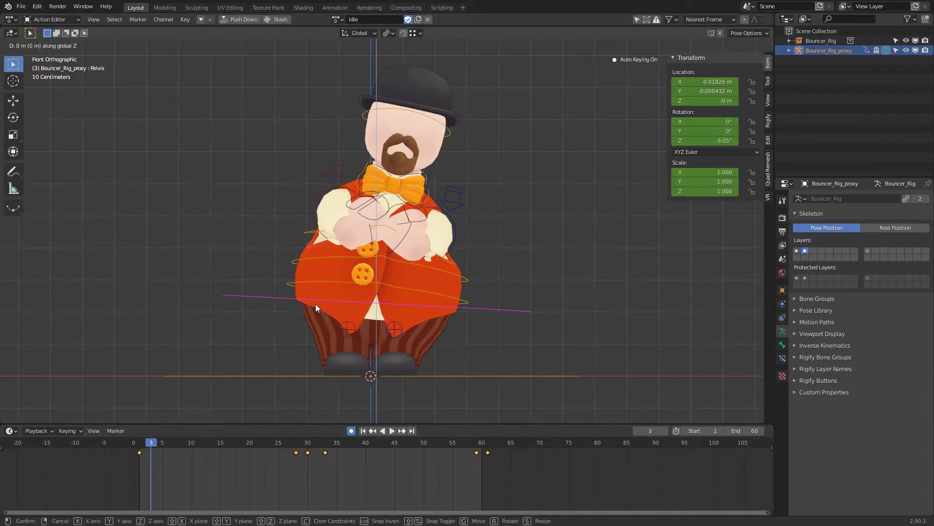
{"action": "left_click", "coordinate": [283, 351]}
{"action": "key", "text": "space"}
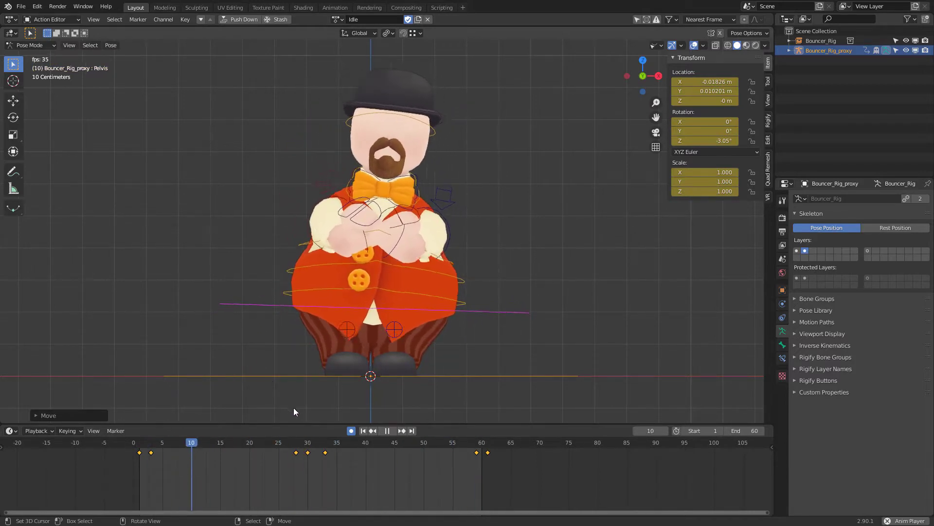
{"action": "key", "text": "Escape"}
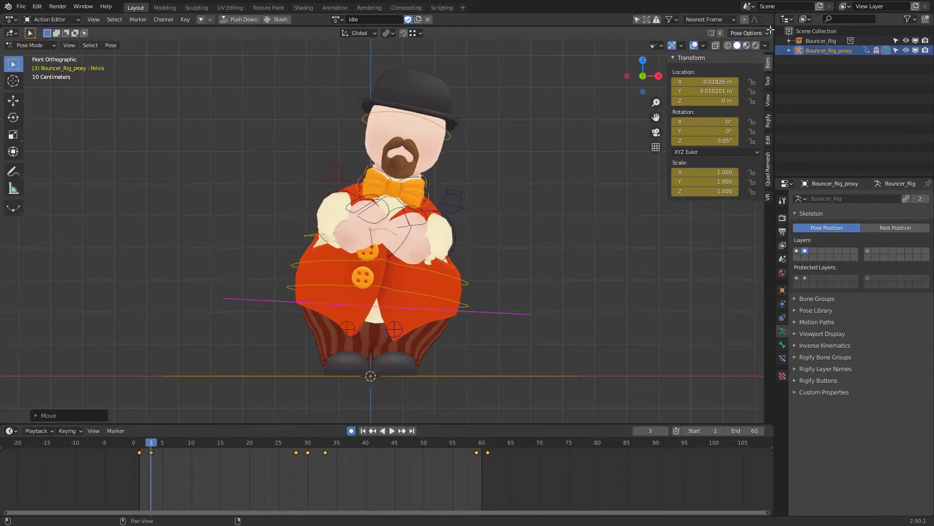
- Split the 3D viewport into two areas and turn the new one into a Graph Editor
{"action": "left_click_drag", "start_coordinate": [770, 30], "coordinate": [402, 47]}
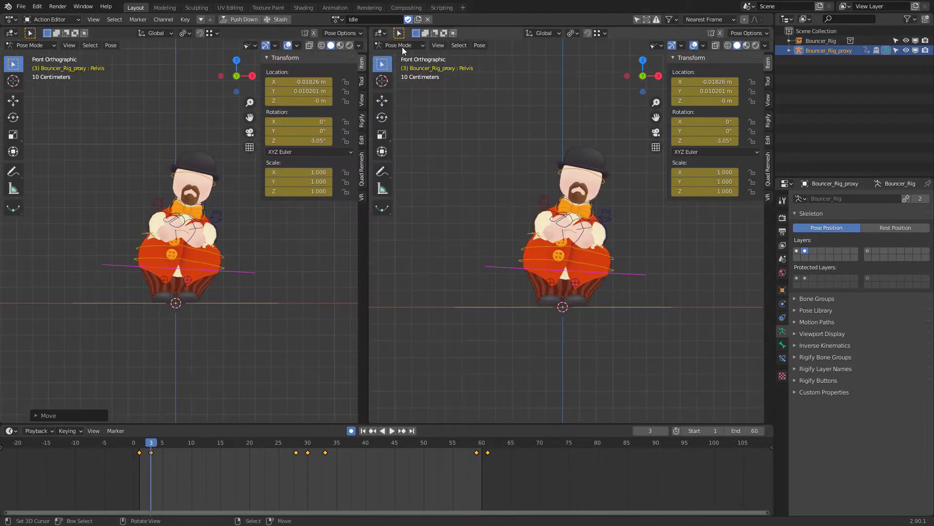
{"action": "left_click", "coordinate": [380, 34]}
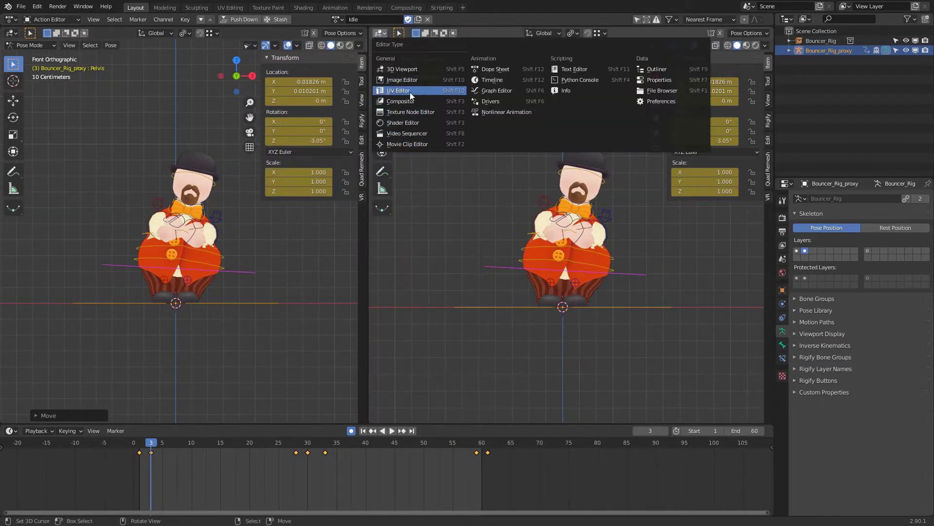
{"action": "left_click", "coordinate": [494, 90]}
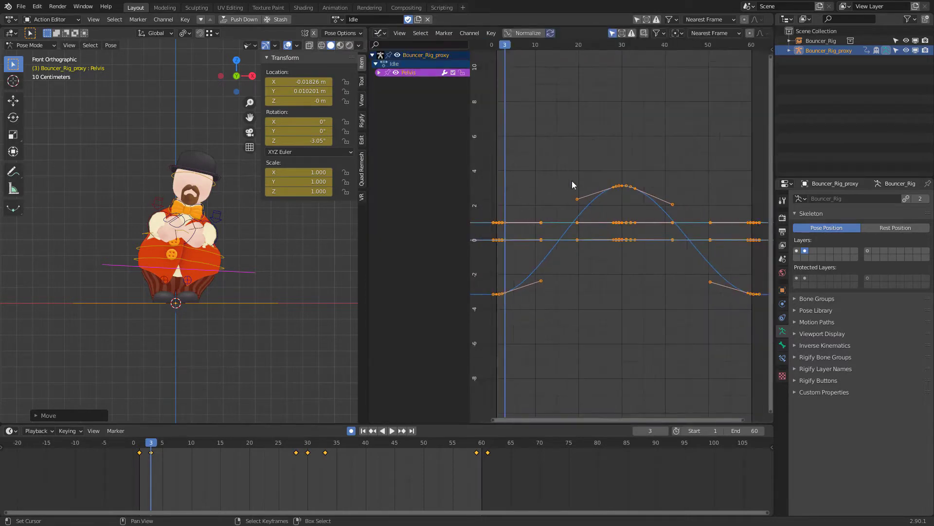
{"action": "middle_click_drag", "start_coordinate": [571, 180], "coordinate": [644, 182]}
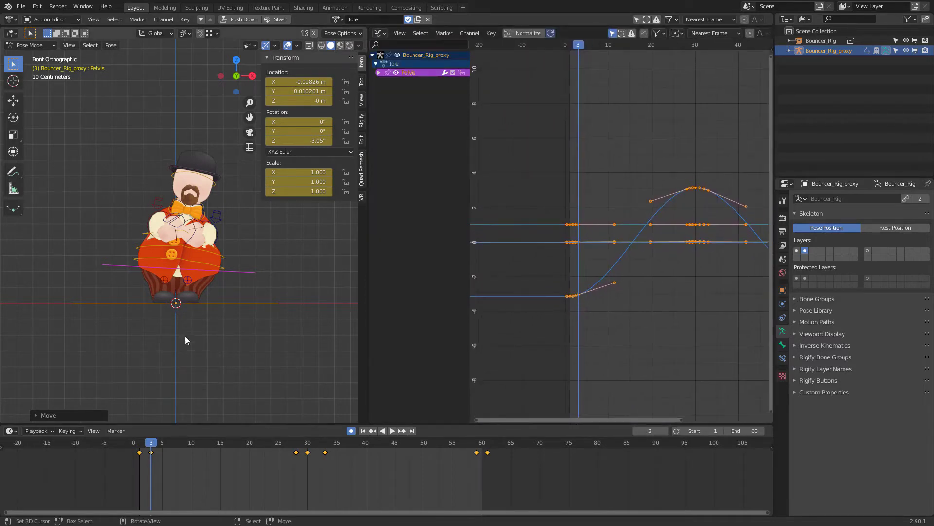
- Expand the Pelvis channels and isolate the Y Location curve, framing it in the graph
{"action": "left_click", "coordinate": [379, 72]}
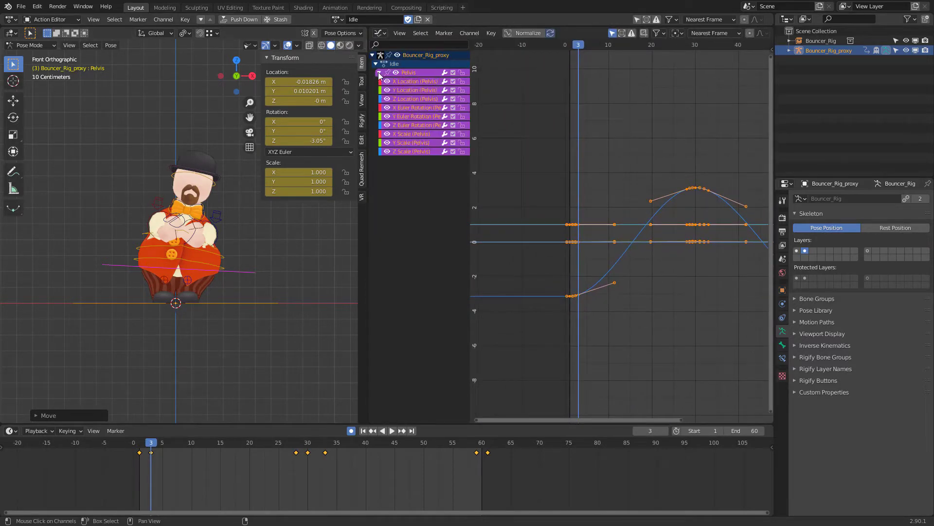
{"action": "left_click", "coordinate": [408, 97]}
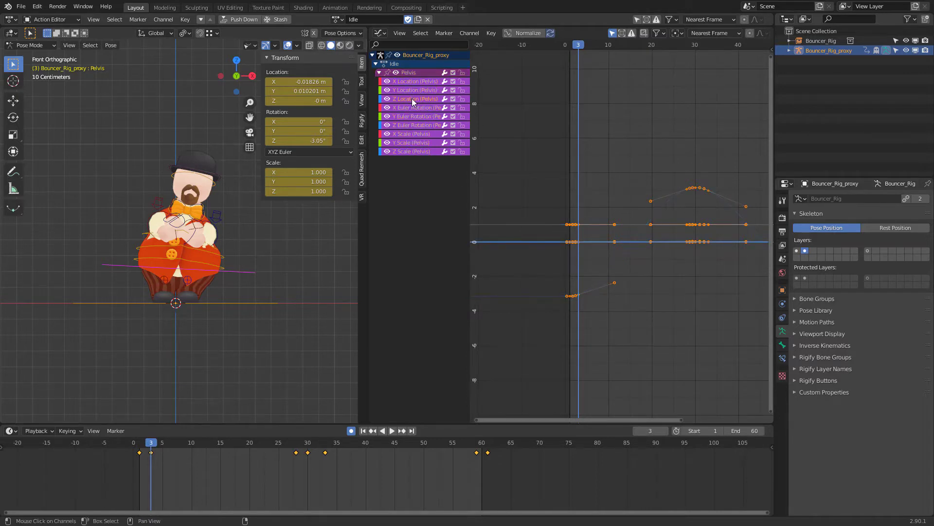
{"action": "middle_click_drag", "start_coordinate": [583, 195], "coordinate": [561, 173]}
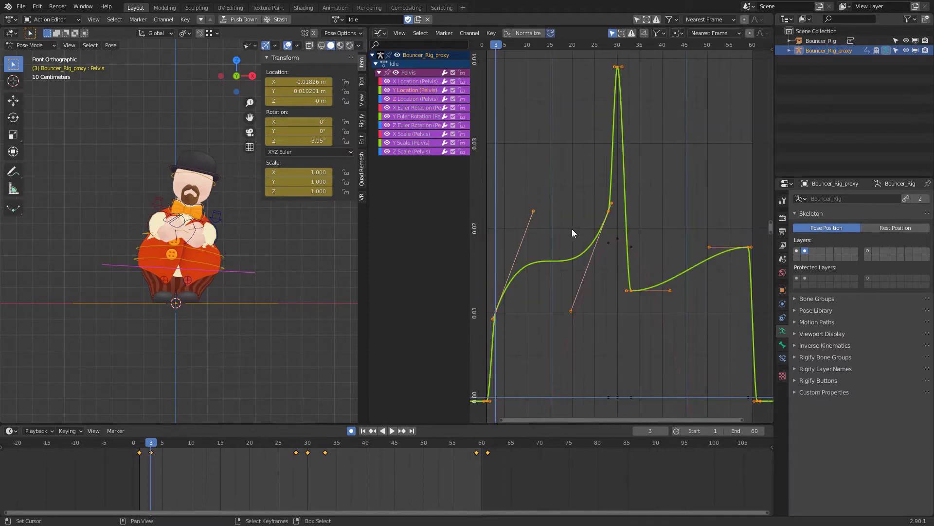
{"action": "scroll", "coordinate": [571, 229], "scroll_direction": "down", "scroll_amount": 3}
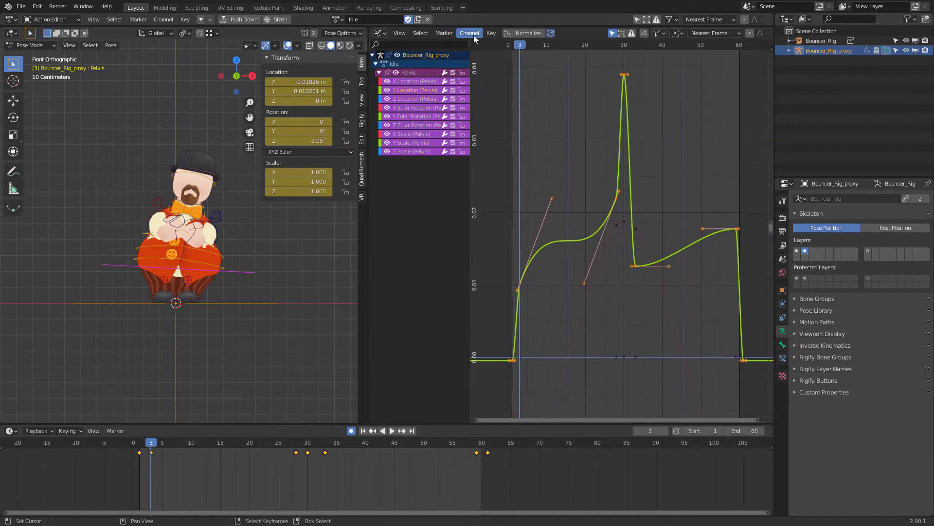
- Select all Pelvis curves and clear their cyclic F-Modifier extrapolation
{"action": "key", "text": "a"}
{"action": "left_click", "coordinate": [461, 34]}
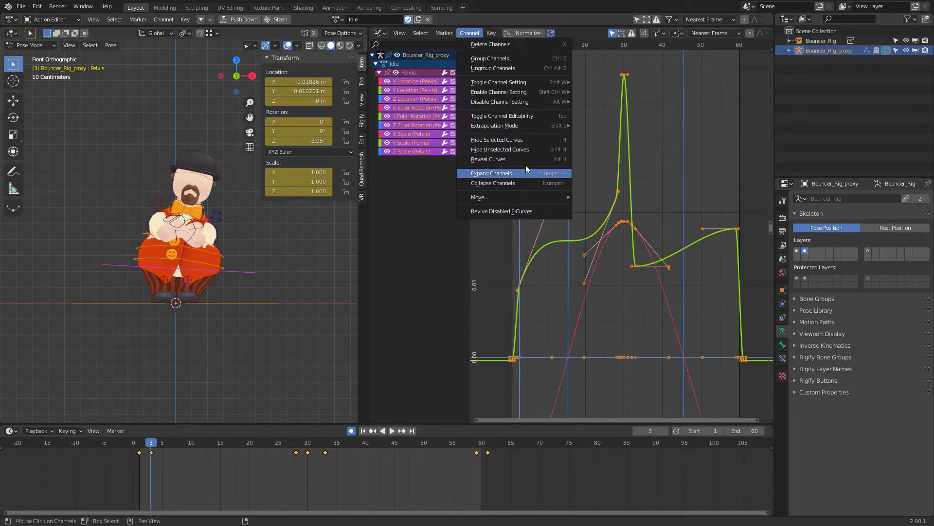
{"action": "mouse_move", "coordinate": [532, 125]}
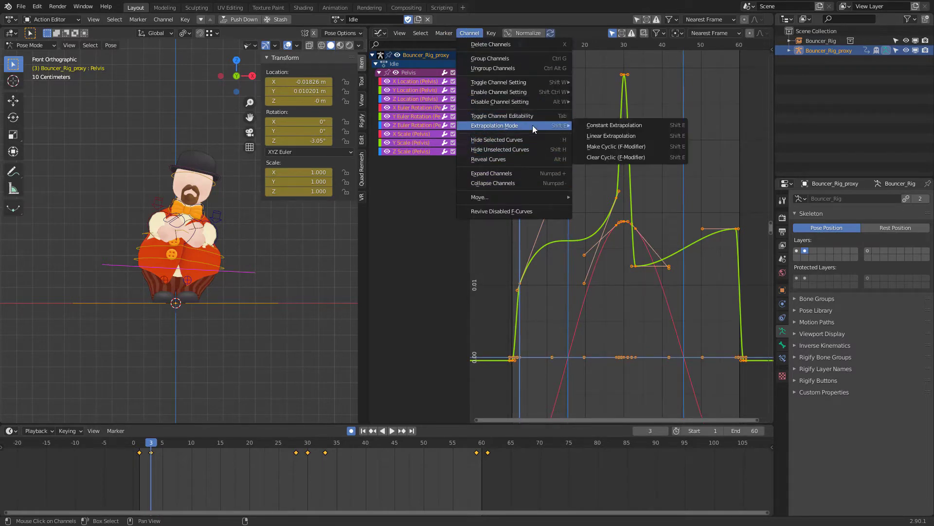
{"action": "left_click", "coordinate": [612, 159]}
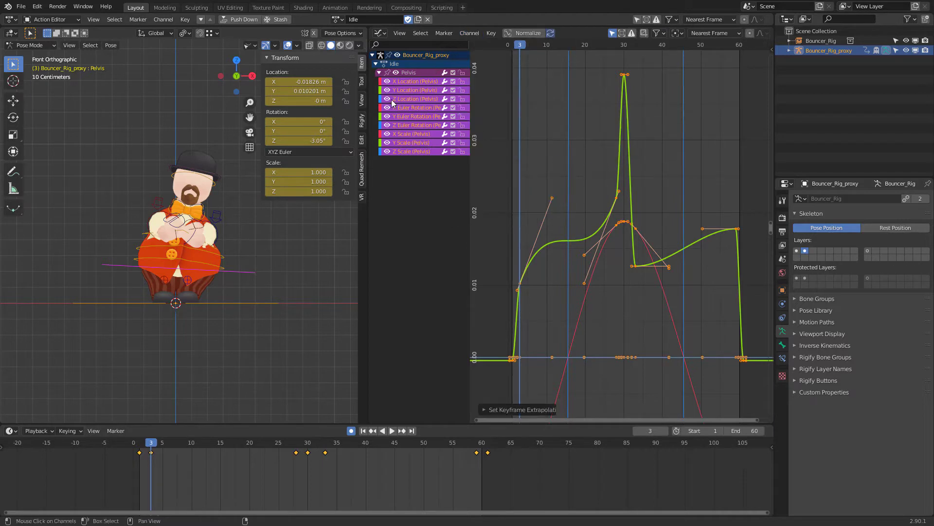
- Isolate the Pelvis Y Location curve again, maximize the Graph Editor around it and deselect all keyframes
{"action": "left_click", "coordinate": [408, 90]}
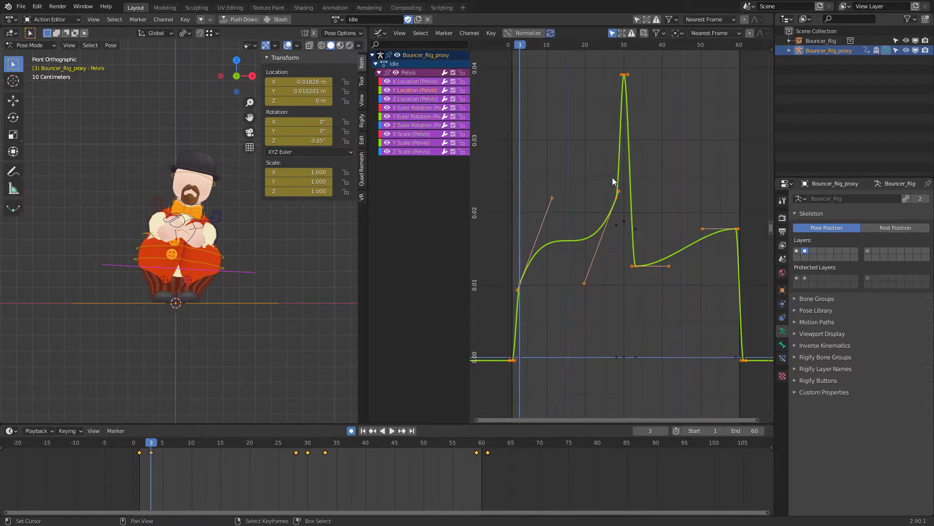
{"action": "key", "text": "Home"}
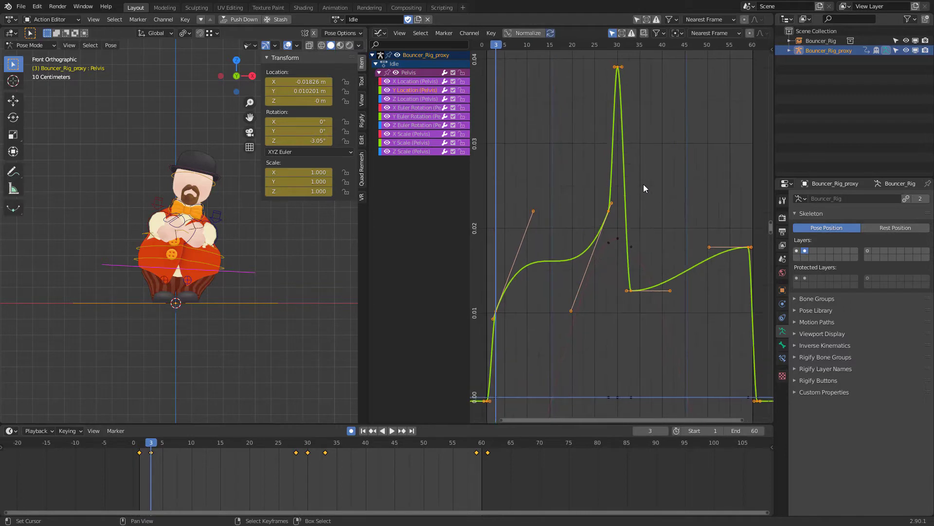
{"action": "key", "text": "ctrl+space"}
{"action": "scroll", "coordinate": [416, 245], "scroll_direction": "down", "scroll_amount": 2}
{"action": "middle_click_drag", "start_coordinate": [416, 245], "coordinate": [434, 196]}
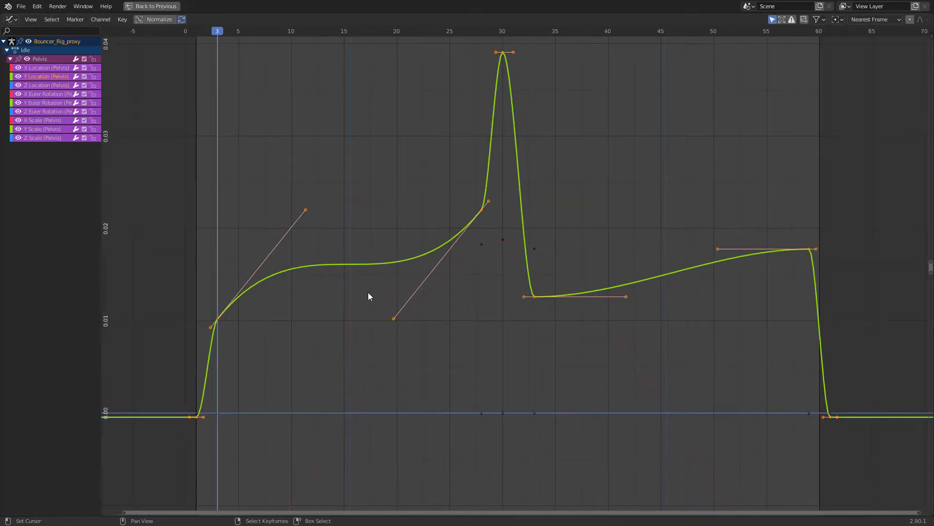
{"action": "key", "text": "alt+a"}
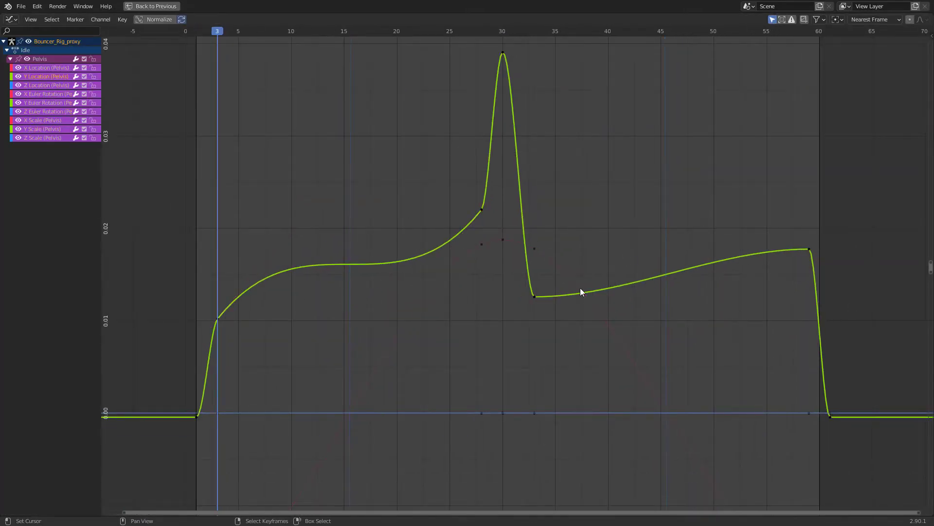
{"action": "middle_click_drag", "start_coordinate": [500, 156], "coordinate": [484, 182]}
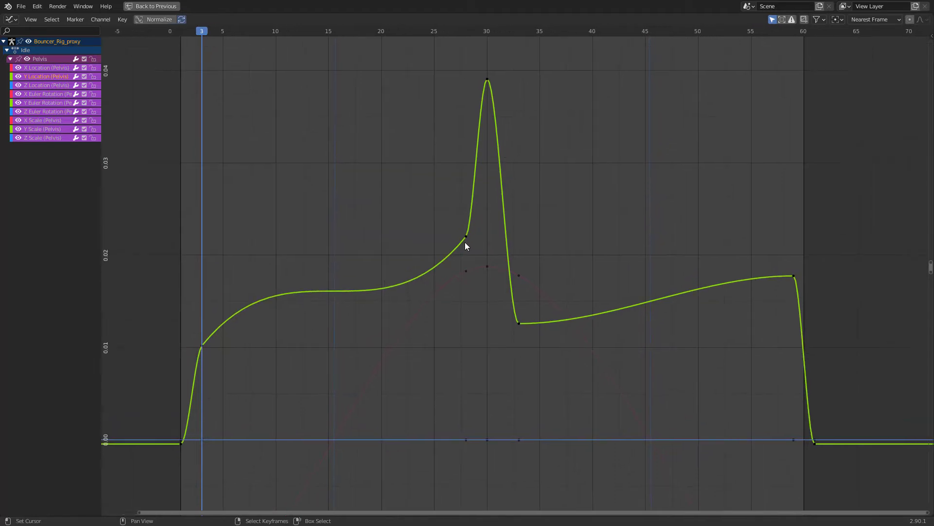
- Try steepening the Y Location curve at frame 28 by moving that keyframe's handle upward
{"action": "left_click", "coordinate": [465, 238]}
{"action": "left_click", "coordinate": [481, 228]}
{"action": "key", "text": "g"}
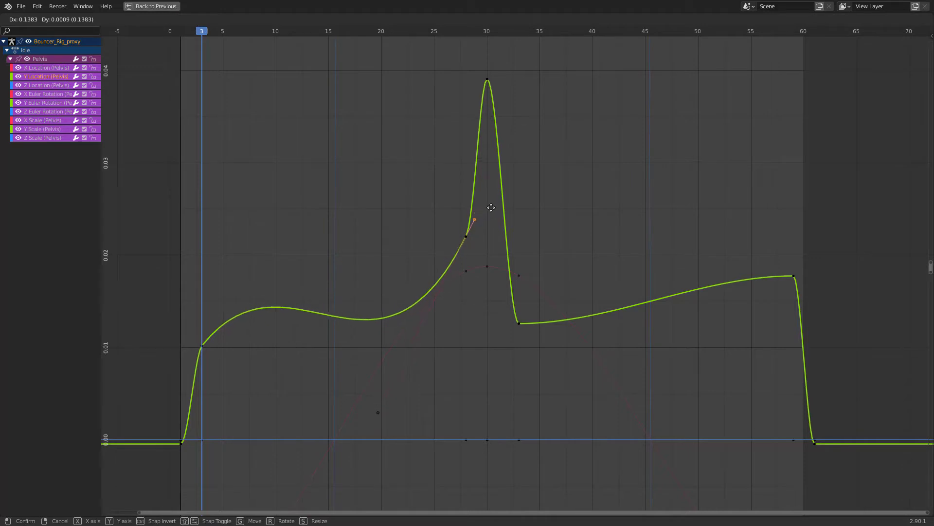
{"action": "left_click", "coordinate": [490, 205]}
{"action": "right_click", "coordinate": [471, 230]}
{"action": "left_click", "coordinate": [470, 236]}
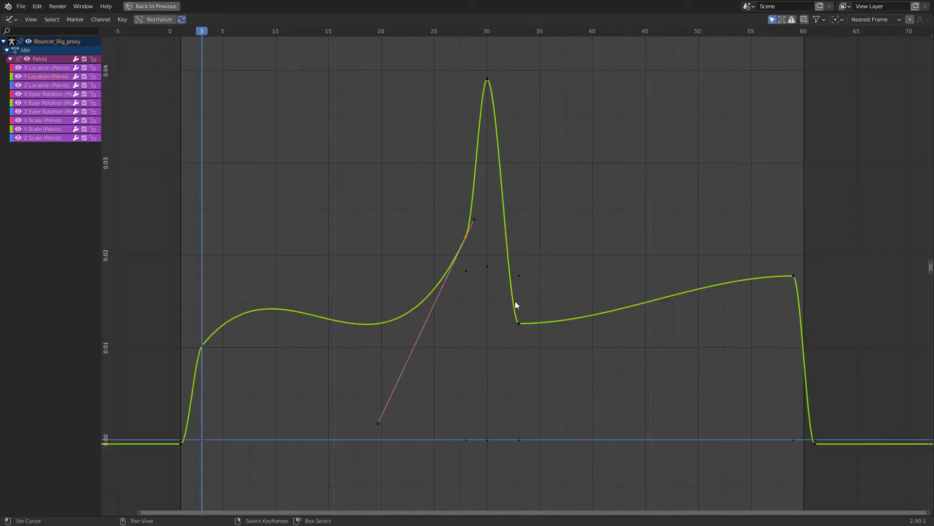
- Select the Y Location keyframes at frames 28 and 33 and change their handle type
{"action": "left_click", "coordinate": [519, 323]}
{"action": "right_click", "coordinate": [468, 237], "text": "shift"}
{"action": "right_click", "coordinate": [467, 237], "text": "shift"}
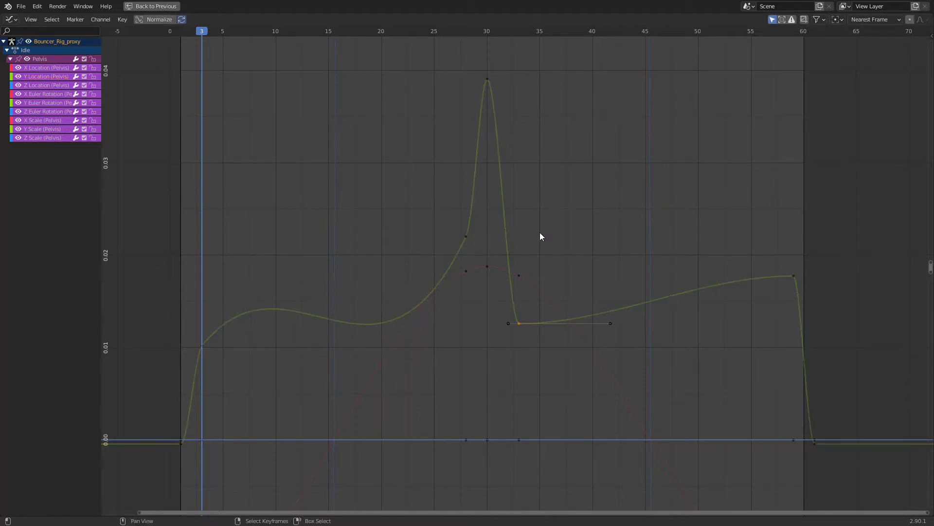
{"action": "right_click", "coordinate": [464, 237]}
{"action": "right_click", "coordinate": [518, 323], "text": "shift"}
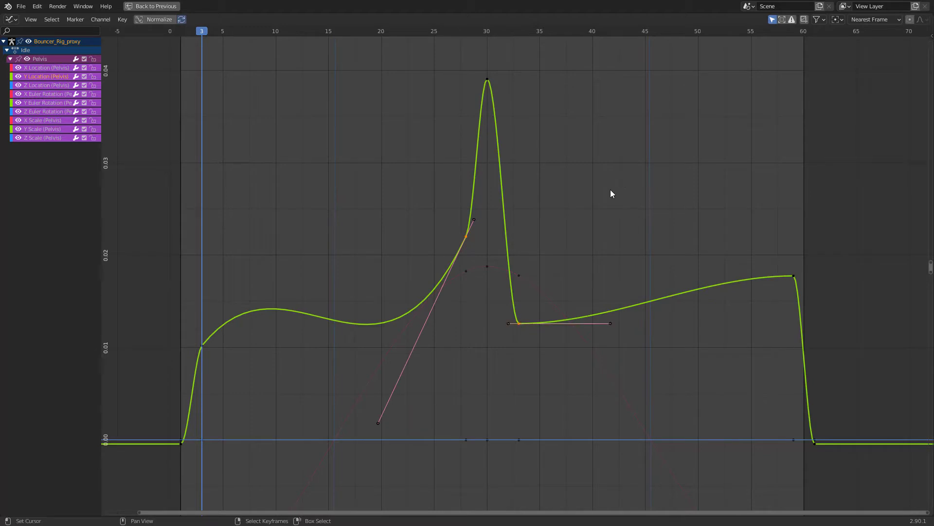
{"action": "key", "text": "v"}
{"action": "left_click", "coordinate": [588, 179]}
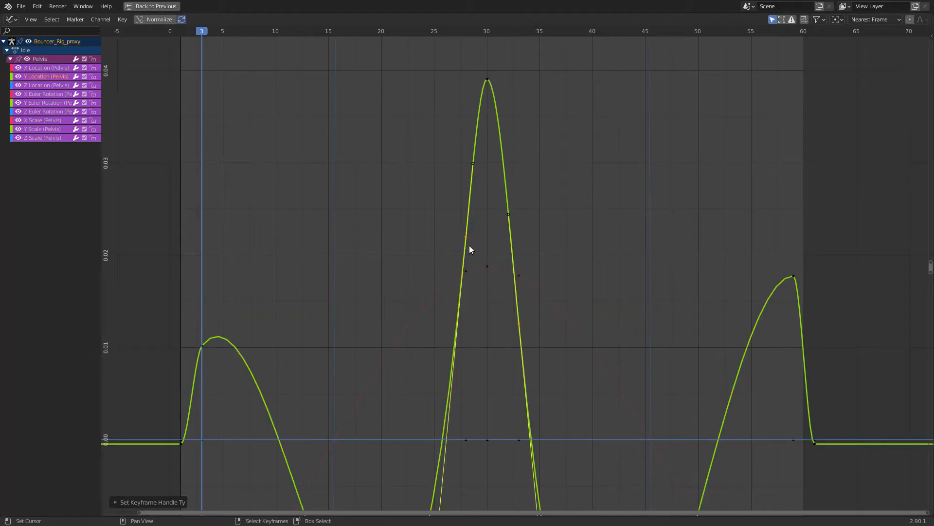
- Raise the outer handles of the frame 28 and 33 keyframes to about -0.01 and -0.02
{"action": "scroll", "coordinate": [471, 247], "scroll_direction": "down", "scroll_amount": 4}
{"action": "middle_click_drag", "start_coordinate": [490, 263], "coordinate": [493, 146]}
{"action": "scroll", "coordinate": [494, 183], "scroll_direction": "down", "scroll_amount": 5}
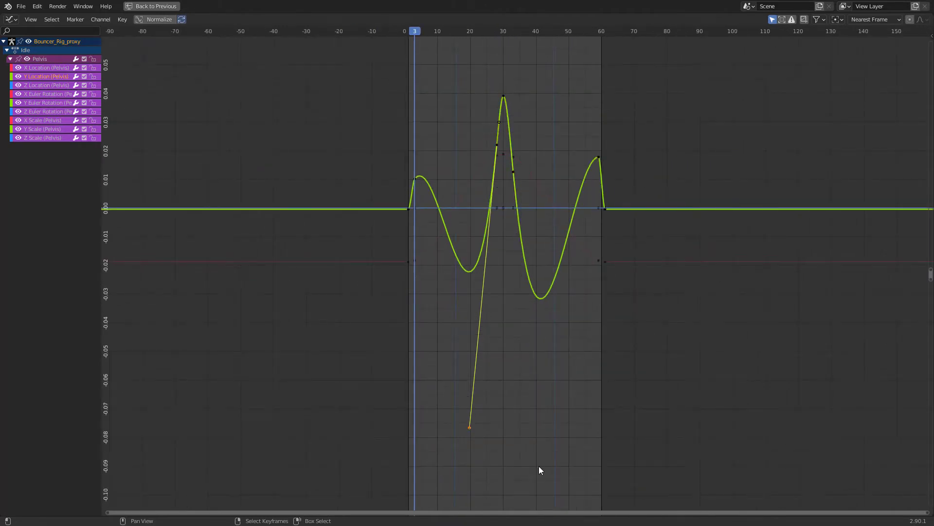
{"action": "left_click_drag", "start_coordinate": [514, 173], "coordinate": [542, 466]}
{"action": "key", "text": "g"}
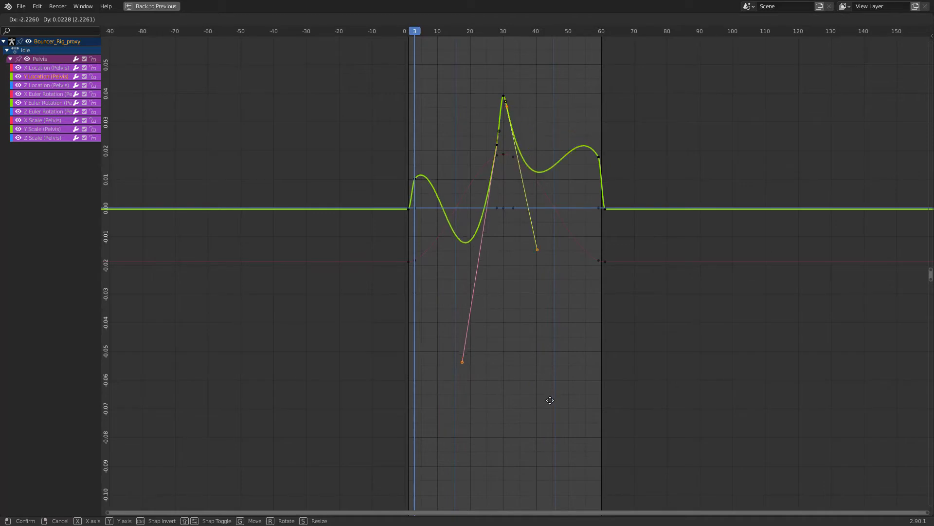
{"action": "key", "text": "Escape"}
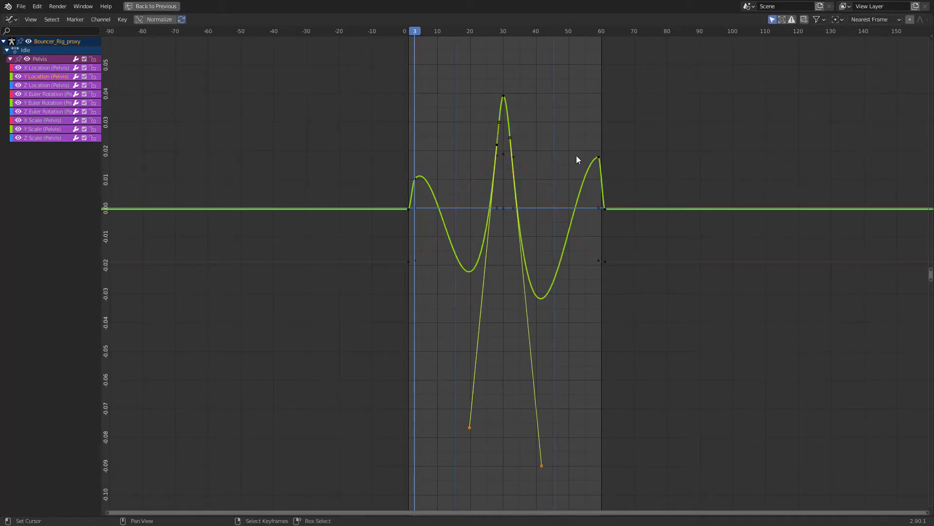
{"action": "key", "text": "g"}
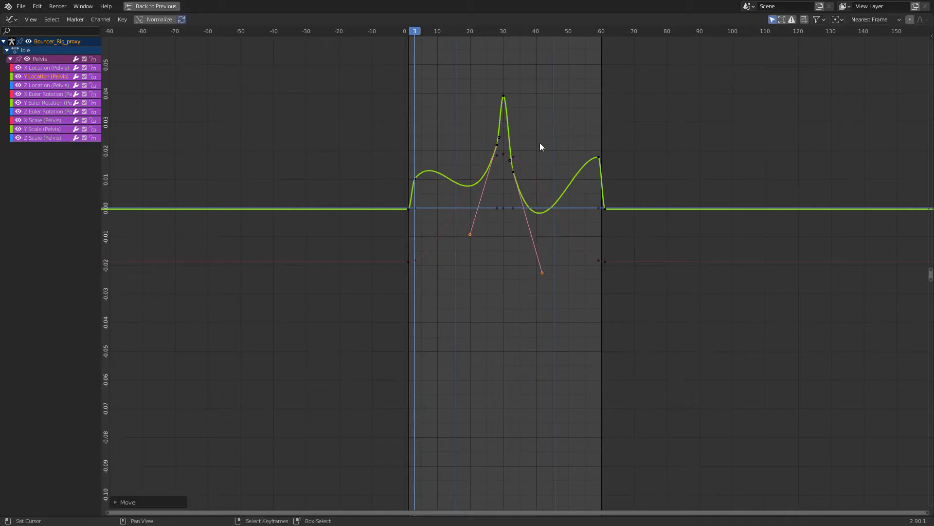
- Restore the split layout and play back the Idle animation
{"action": "key", "text": "ctrl+space"}
{"action": "key", "text": "space"}
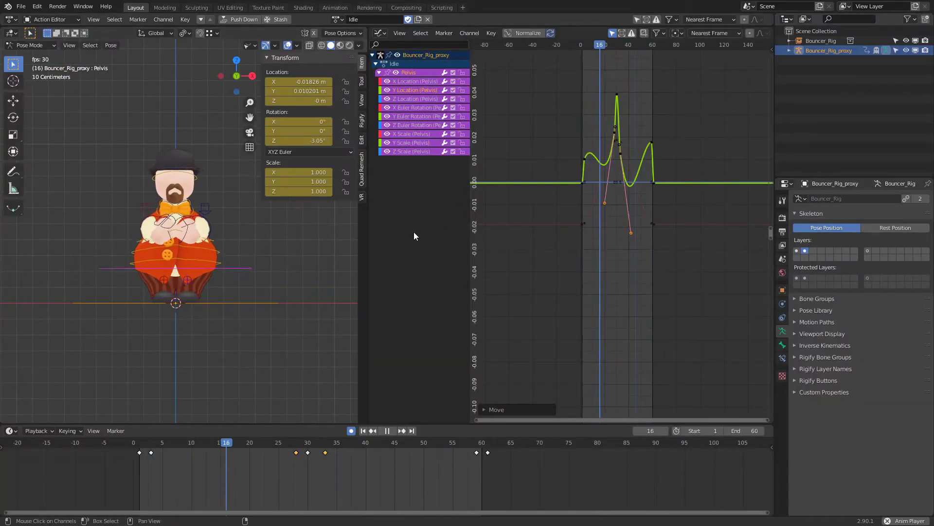
{"action": "key", "text": "space"}
- Move the Y Location peak keyframe to frame 31 at about 0.027 and the frame 33 keyframe to frame 36 at about 0.018
{"action": "scroll", "coordinate": [615, 66], "scroll_direction": "up", "scroll_amount": 2}
{"action": "key", "text": "Home"}
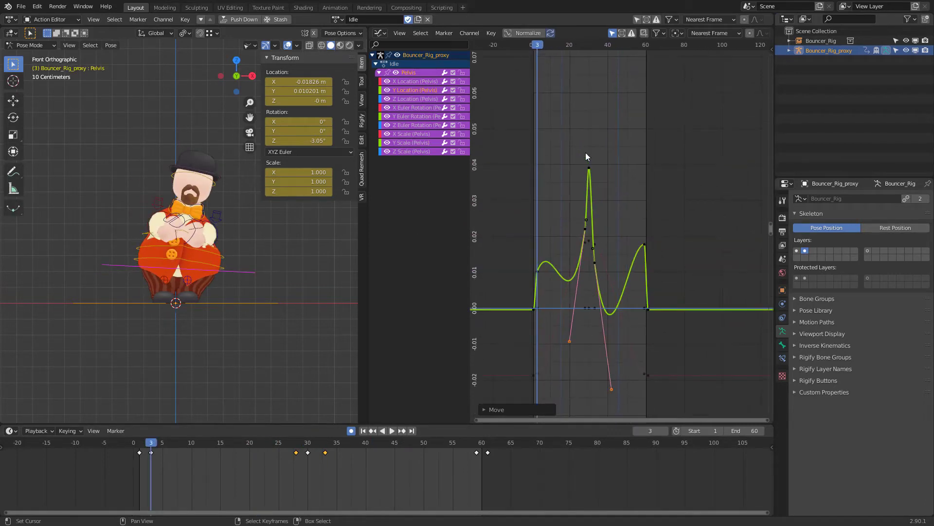
{"action": "left_click", "coordinate": [569, 131]}
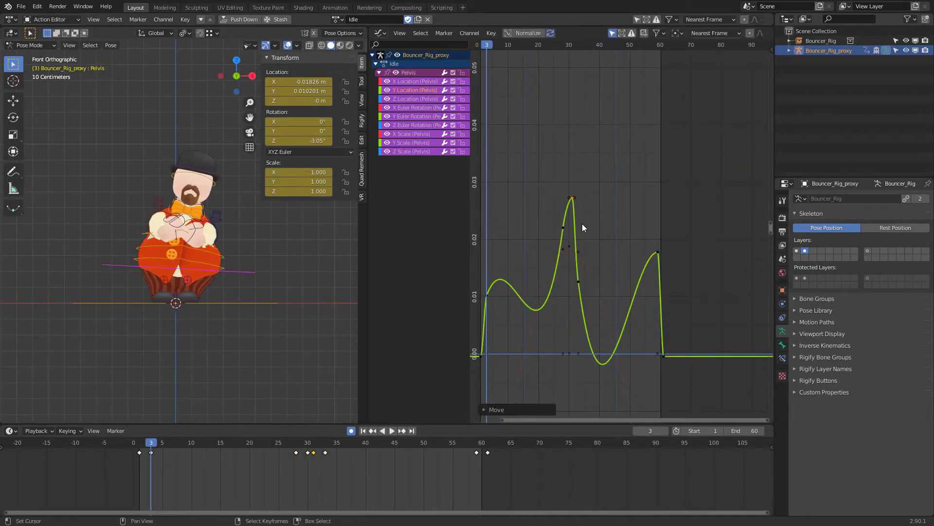
{"action": "scroll", "coordinate": [577, 228], "scroll_direction": "up", "scroll_amount": 2}
{"action": "left_click_drag", "start_coordinate": [579, 251], "coordinate": [595, 201]}
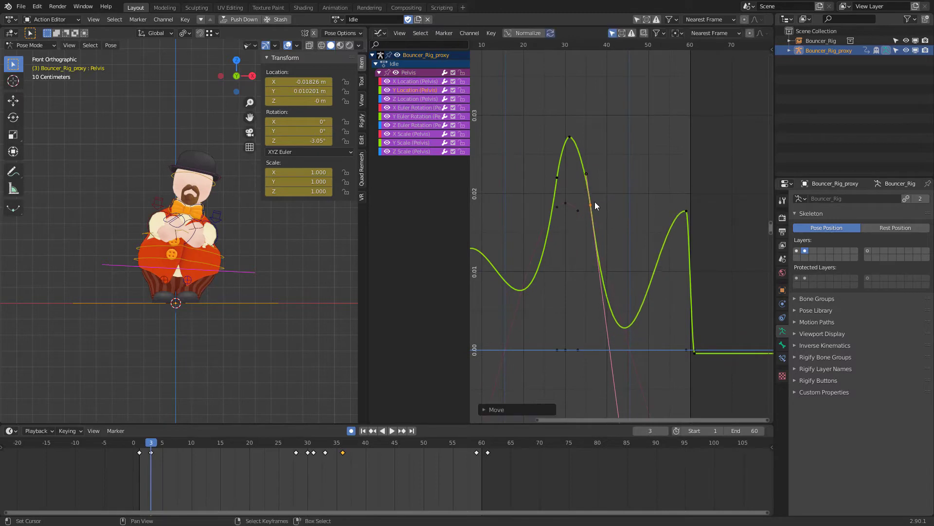
- Raise the outer handle of the frame 36 keyframe to about -0.004 and play back the result
{"action": "middle_click_drag", "start_coordinate": [568, 136], "coordinate": [583, 129]}
{"action": "key", "text": "Home"}
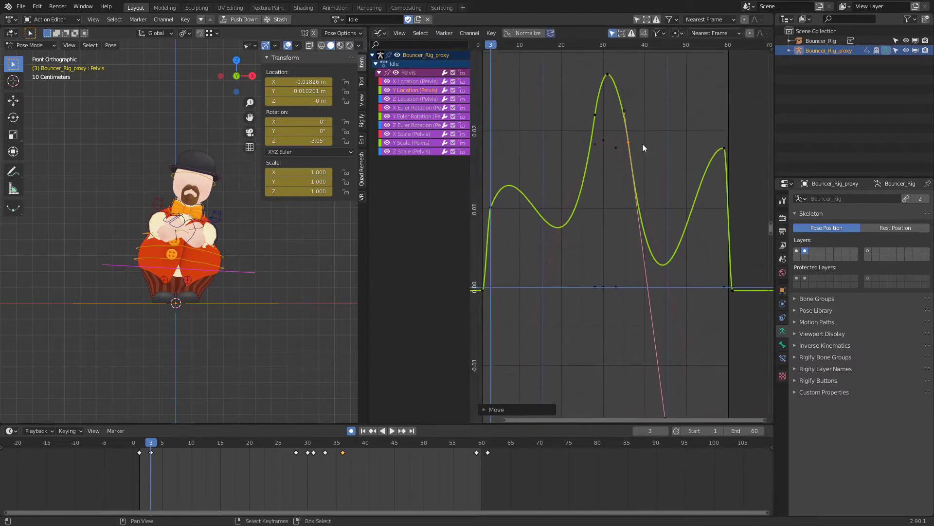
{"action": "left_click_drag", "start_coordinate": [653, 364], "coordinate": [660, 291]}
{"action": "middle_click_drag", "start_coordinate": [612, 132], "coordinate": [644, 156]}
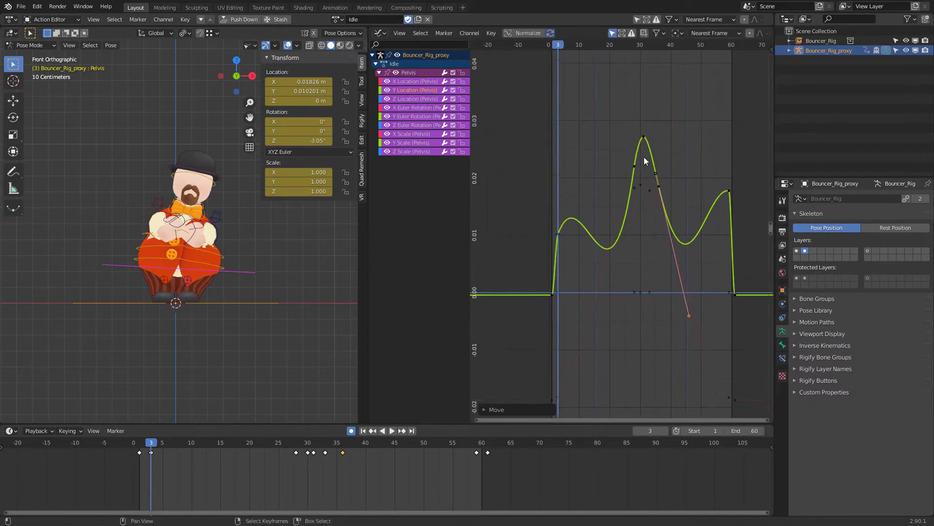
{"action": "scroll", "coordinate": [641, 151], "scroll_direction": "up", "scroll_amount": 2}
{"action": "middle_click_drag", "start_coordinate": [635, 120], "coordinate": [600, 127]}
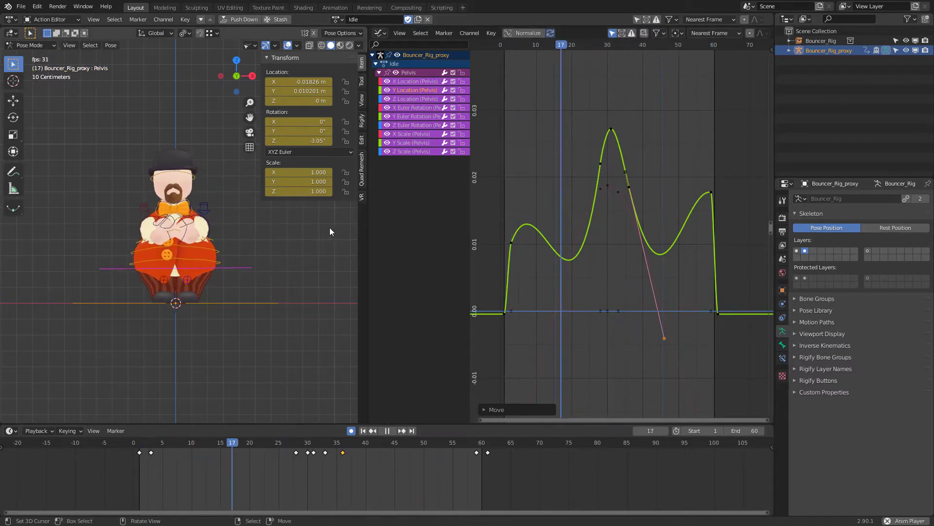
{"action": "key", "text": "space"}
- Make all of the Pelvis curves repeat by giving their channels cyclic extrapolation
{"action": "middle_click_drag", "start_coordinate": [705, 191], "coordinate": [700, 173]}
{"action": "scroll", "coordinate": [655, 250], "scroll_direction": "down", "scroll_amount": 4}
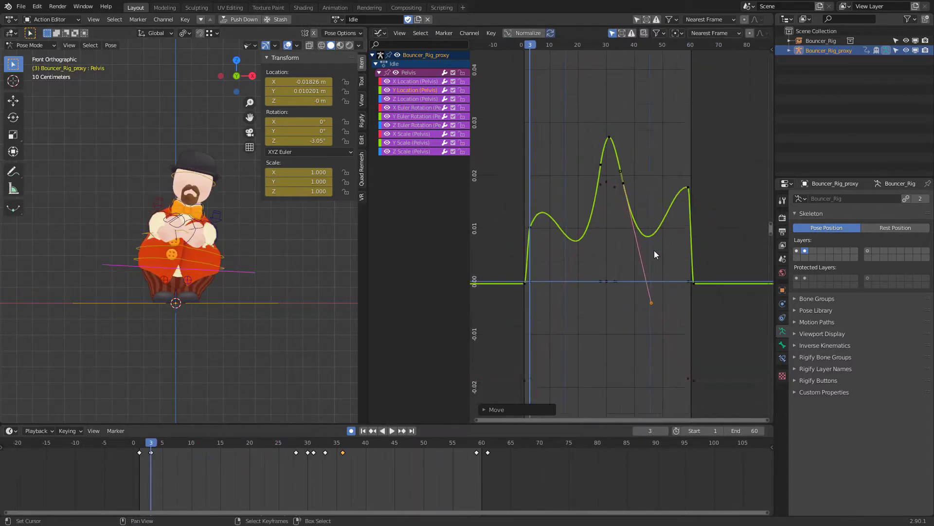
{"action": "middle_click_drag", "start_coordinate": [651, 201], "coordinate": [641, 153]}
{"action": "key", "text": "a"}
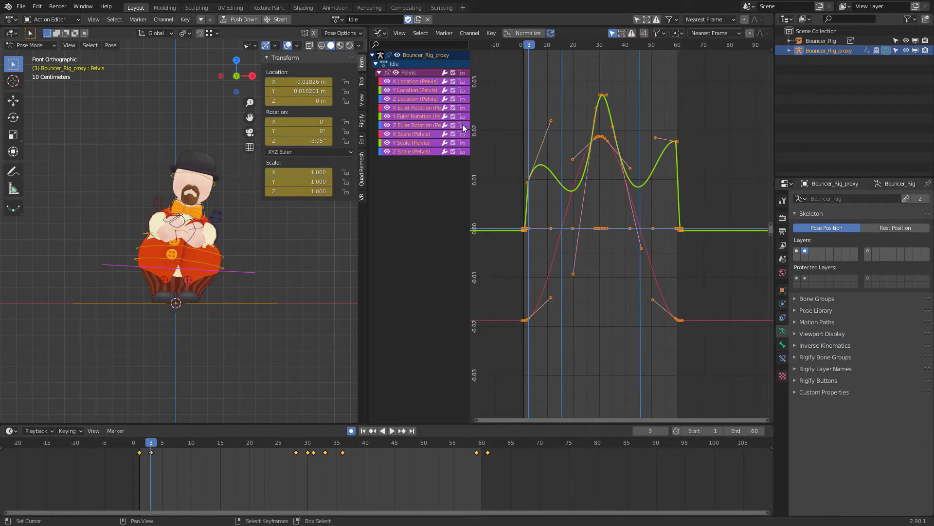
{"action": "left_click", "coordinate": [469, 33]}
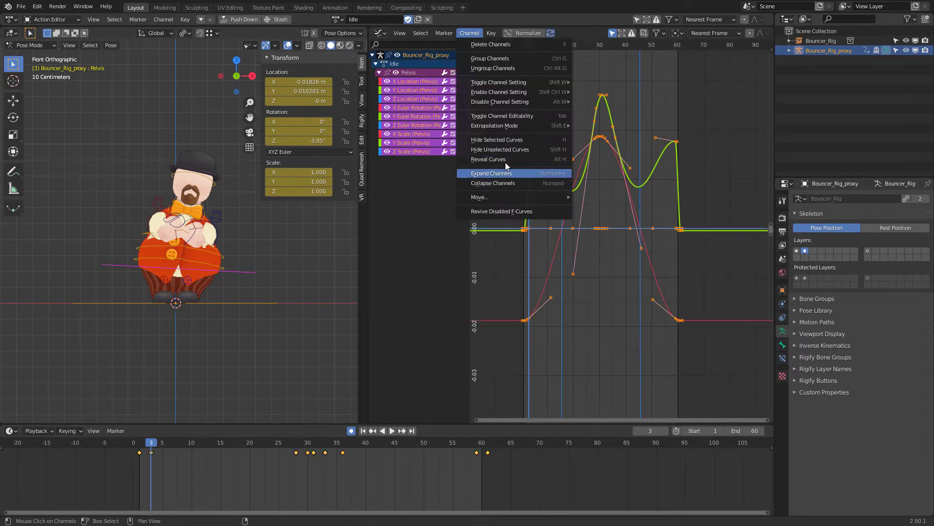
{"action": "mouse_move", "coordinate": [519, 126]}
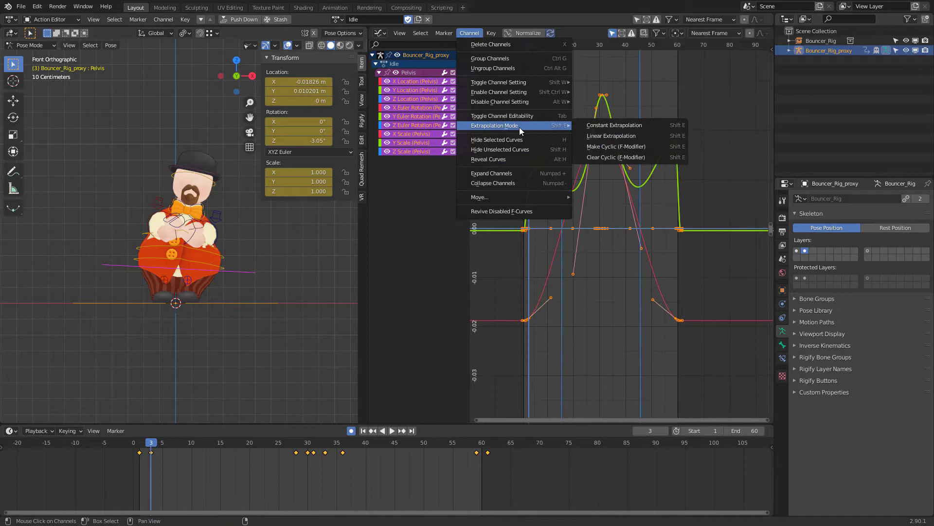
{"action": "left_click", "coordinate": [614, 147]}
{"action": "middle_click_drag", "start_coordinate": [632, 166], "coordinate": [626, 224]}
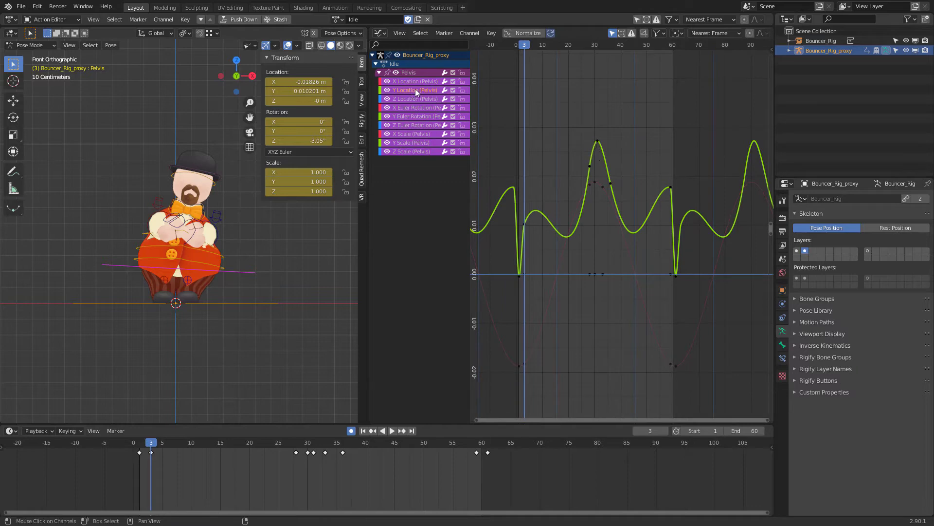
- Maximize the Graph Editor and frame the Pelvis Y Location curve
{"action": "key", "text": "Home"}
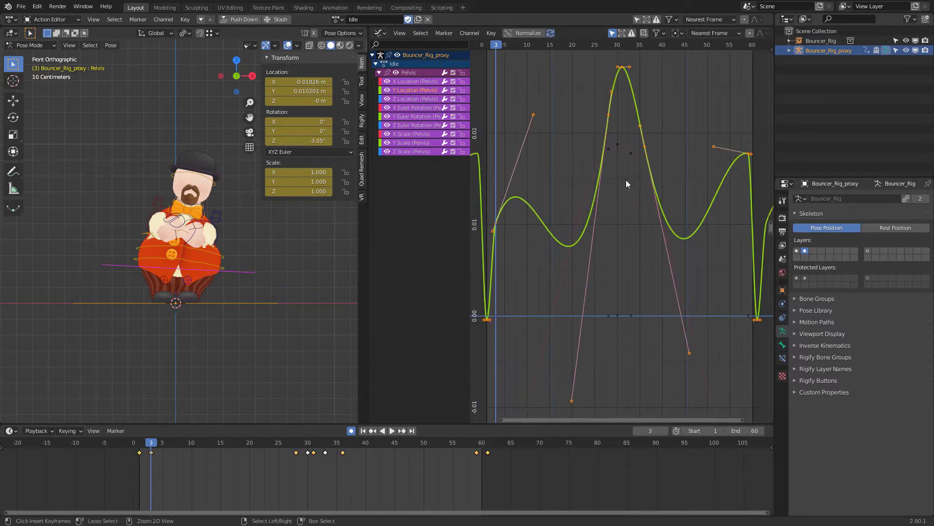
{"action": "key", "text": "ctrl+space"}
{"action": "key", "text": "Home"}
{"action": "left_click", "coordinate": [266, 348]}
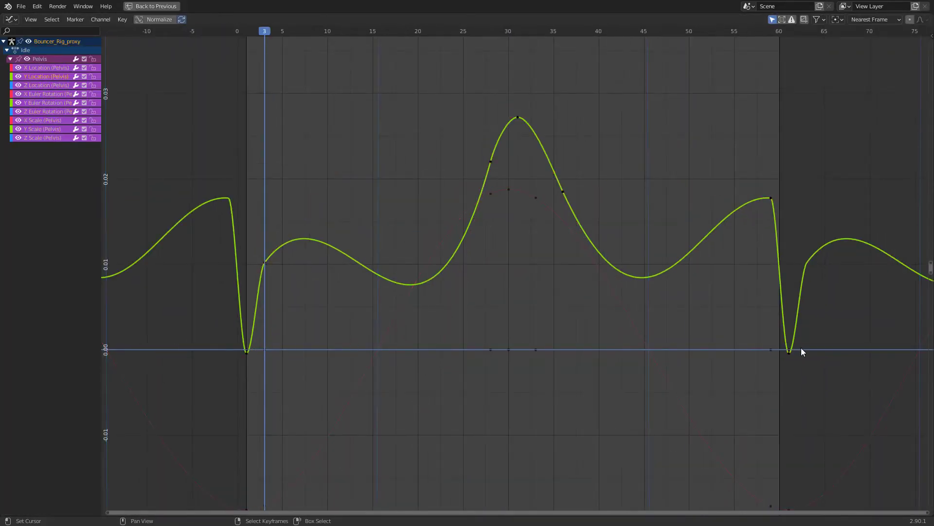
{"action": "middle_click_drag", "start_coordinate": [210, 237], "coordinate": [189, 206]}
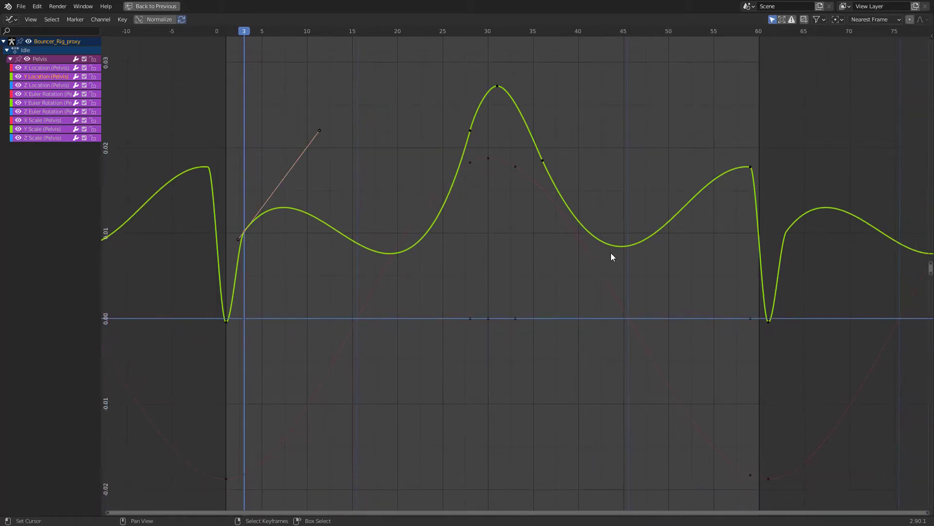
- Move the Y Location keyframes at frames 3 and 59 inward to frames 5 and 57 and tilt the frame 57 handles downward
{"action": "key", "text": "s"}
{"action": "key", "text": "x"}
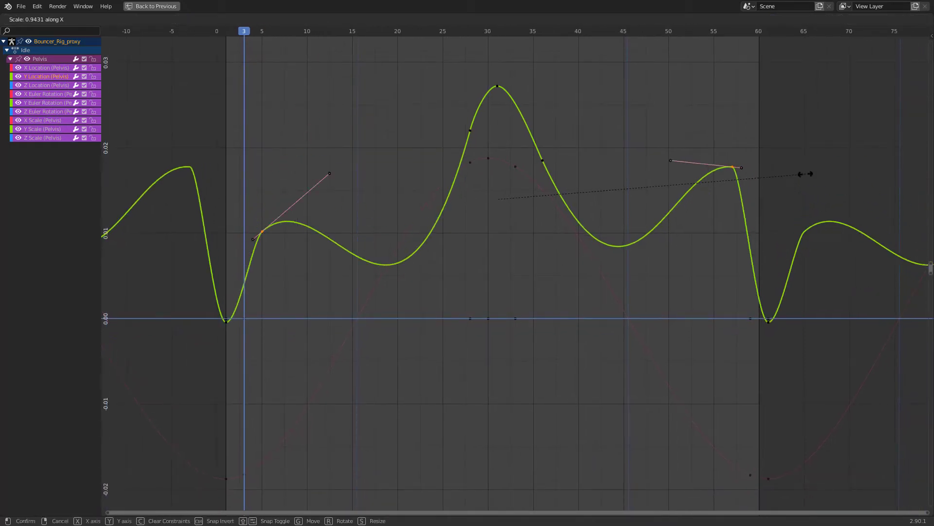
{"action": "right_click", "coordinate": [812, 171]}
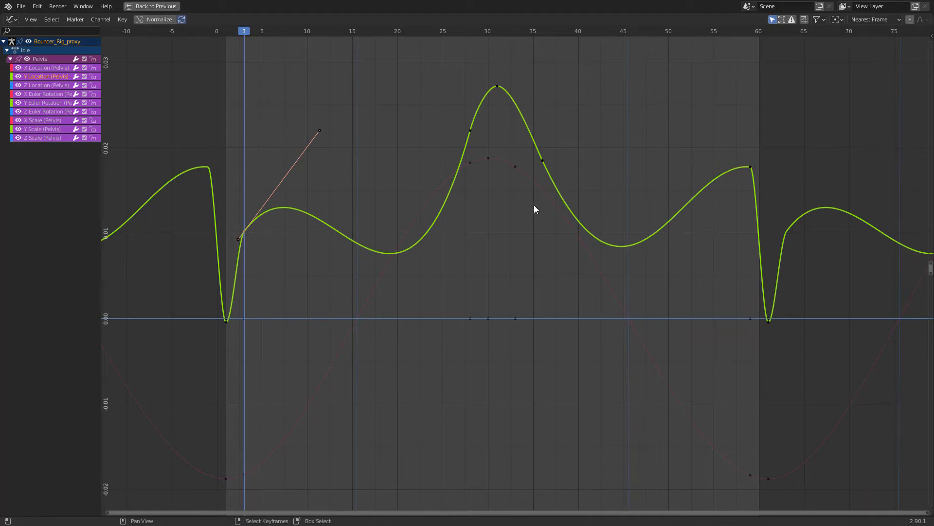
{"action": "key", "text": "x"}
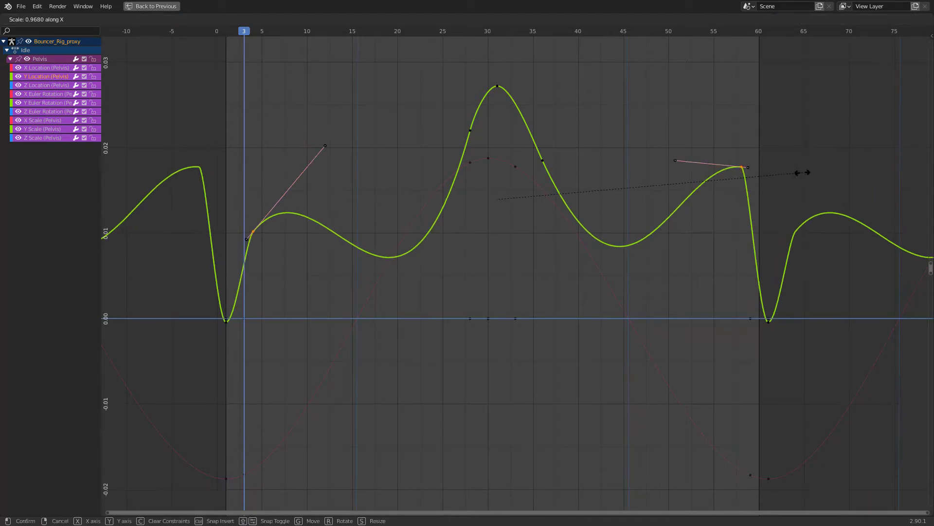
{"action": "right_click", "coordinate": [801, 172]}
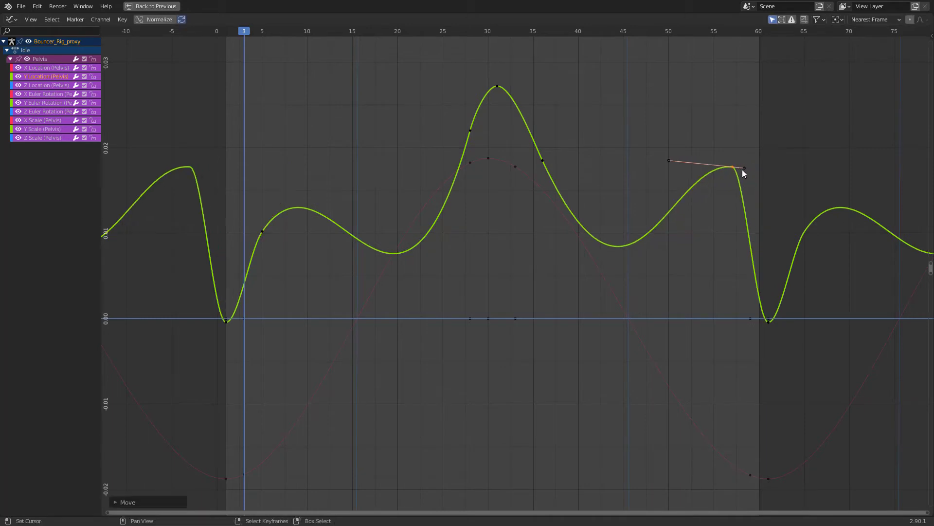
{"action": "left_click_drag", "start_coordinate": [743, 171], "coordinate": [777, 177]}
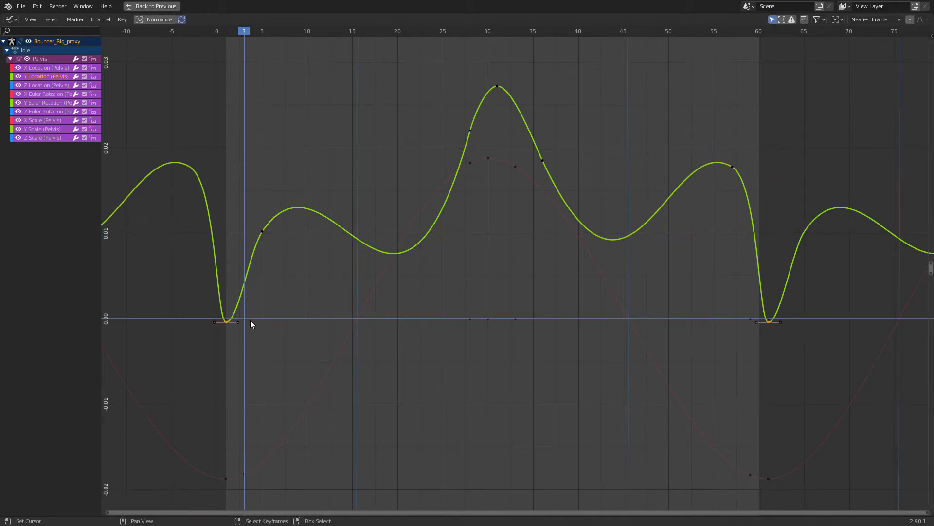
- Set the pivot to Individual Centers and rotate and lengthen the handles of the frame 1 and 61 keyframes so they slope downward
{"action": "right_click", "coordinate": [781, 322], "text": "shift"}
{"action": "key", "text": "r"}
{"action": "right_click", "coordinate": [830, 314]}
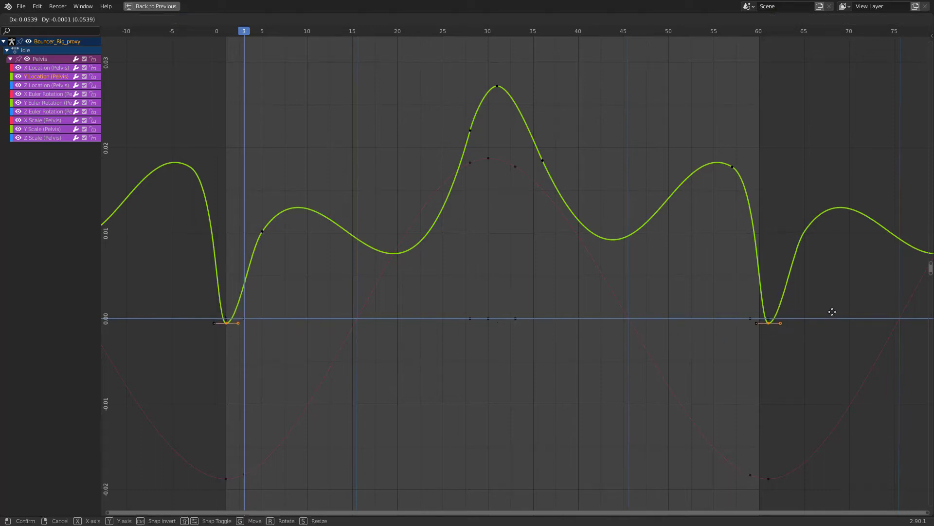
{"action": "right_click", "coordinate": [832, 312]}
{"action": "key", "text": "period"}
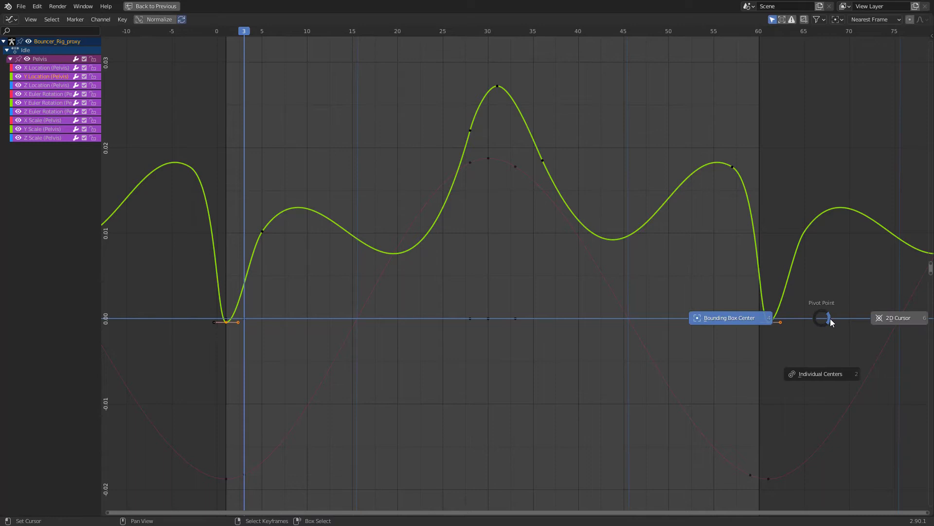
{"action": "left_click", "coordinate": [817, 373]}
{"action": "key", "text": "r"}
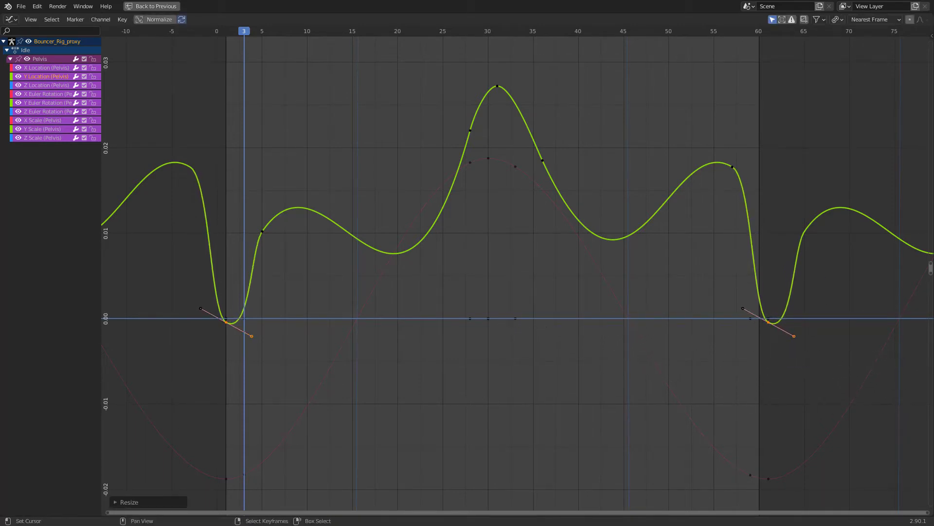
- Move the frame 5 keyframe to frame 7 and the frame 57 keyframe to frame 56 at about 0.017
{"action": "middle_click_drag", "start_coordinate": [335, 242], "coordinate": [308, 237]}
{"action": "middle_click_drag", "start_coordinate": [613, 205], "coordinate": [601, 241]}
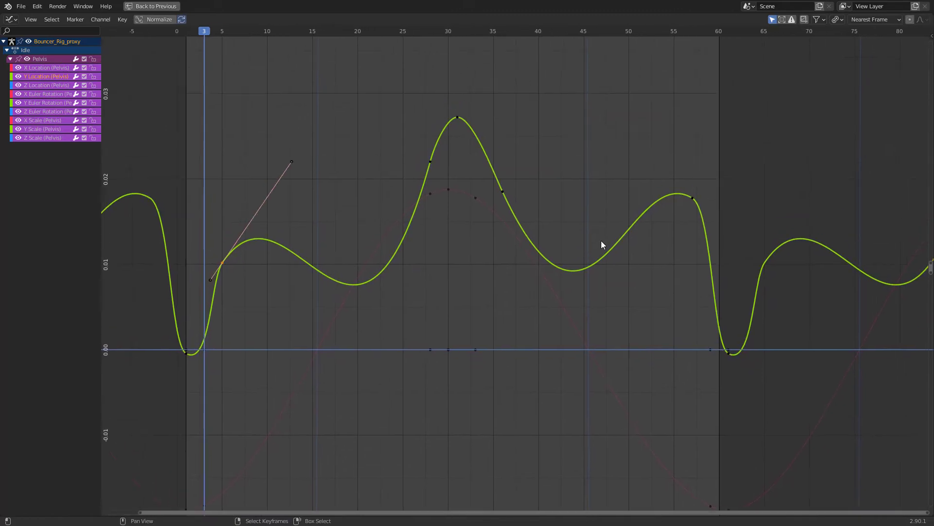
{"action": "key", "text": "g"}
{"action": "scroll", "coordinate": [434, 244], "scroll_direction": "down", "scroll_amount": 2}
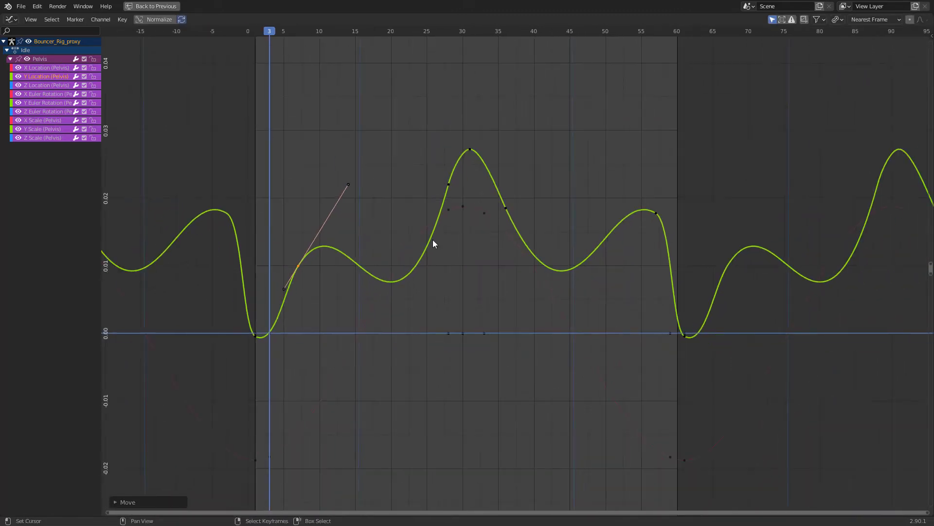
{"action": "left_click", "coordinate": [657, 213]}
{"action": "key", "text": "g"}
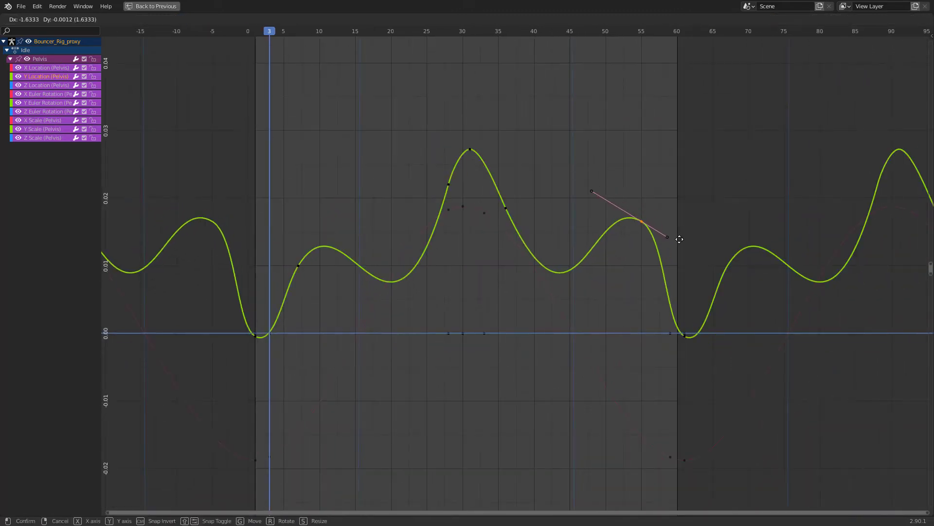
- Restore the split layout and play back the Idle animation with the repeating Pelvis curves
{"action": "key", "text": "ctrl+space"}
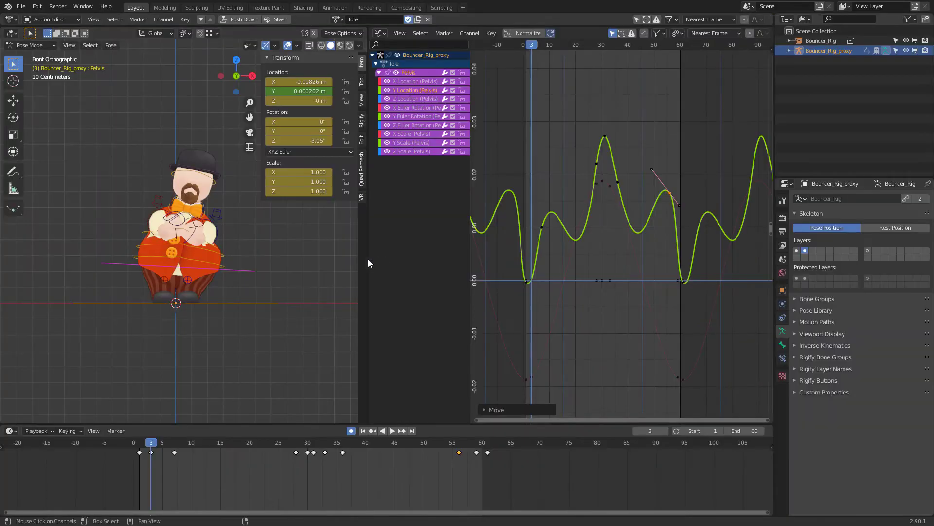
{"action": "key", "text": "space"}
{"action": "scroll", "coordinate": [209, 250], "scroll_direction": "up", "scroll_amount": 3}
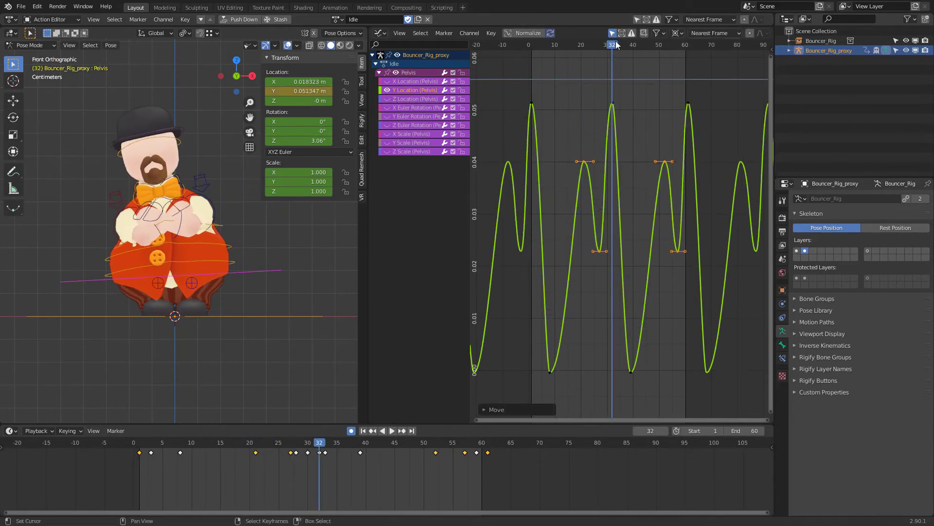
- Lower the Y Location peak keyframes at frames 1, 32 and 61 to about 0.044
{"action": "left_click_drag", "start_coordinate": [605, 84], "coordinate": [718, 114]}
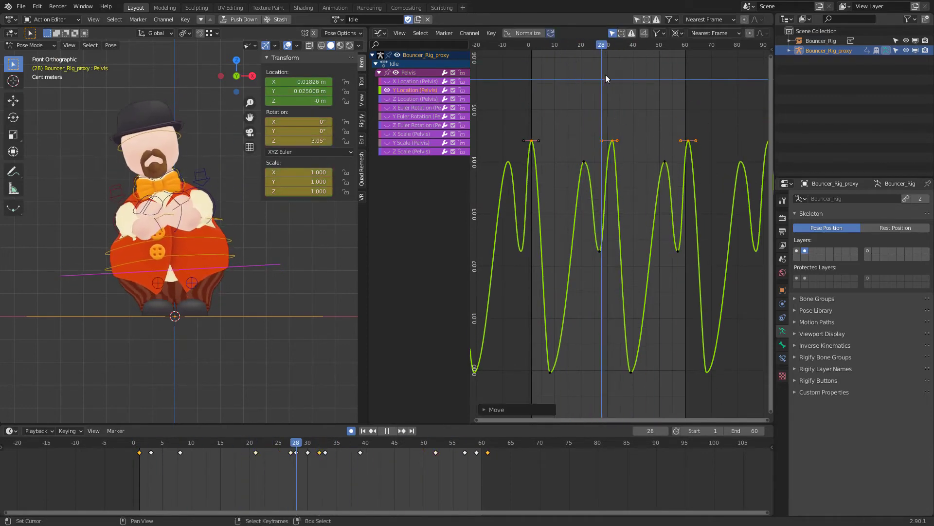
{"action": "key", "text": "h"}
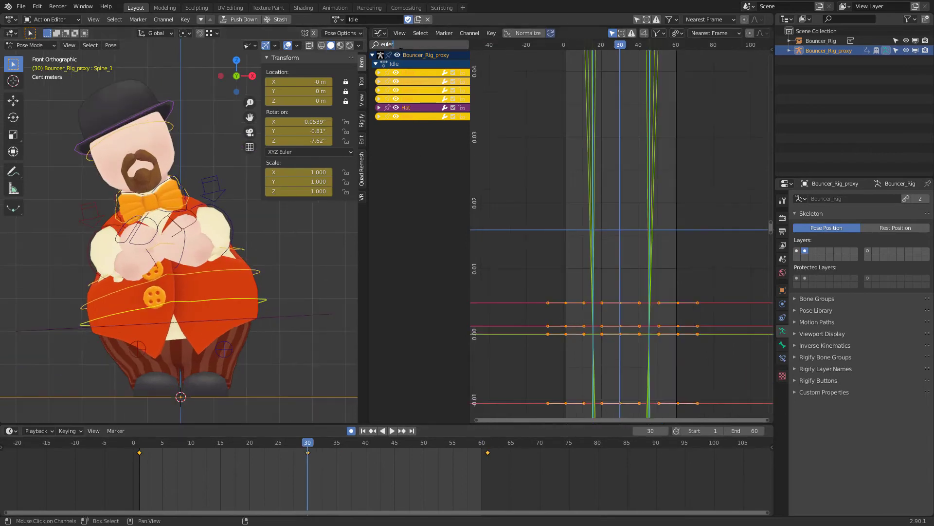
- Open the channel commands for the curves filtered by "euler" and select the control at the bow tie's outer edge
{"action": "left_click", "coordinate": [469, 32]}
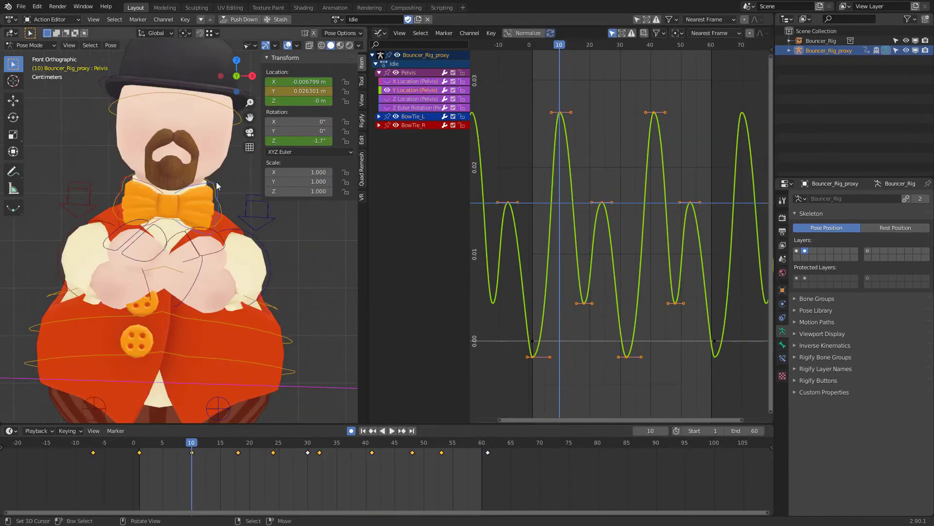
{"action": "left_click", "coordinate": [218, 186]}
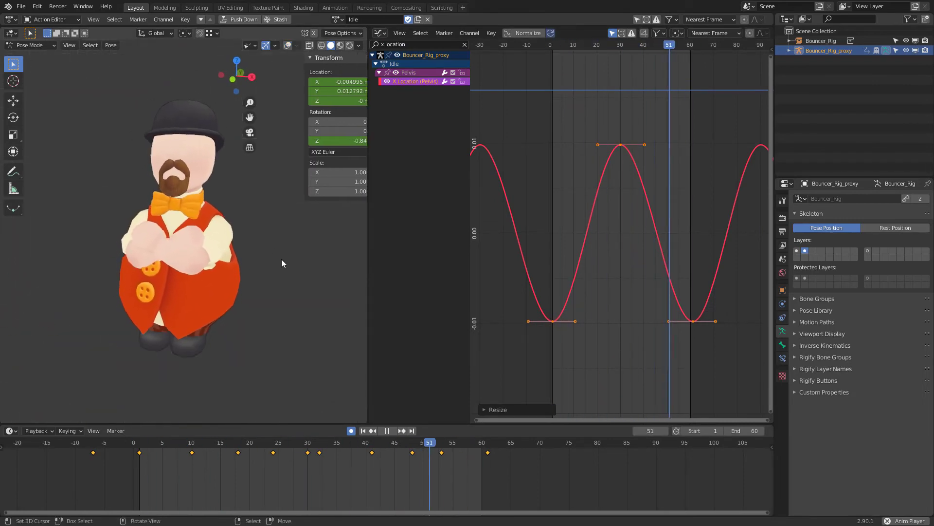
- With the sidebar hidden and the overlays shown, select all of the rig's control bones
{"action": "key", "text": "n"}
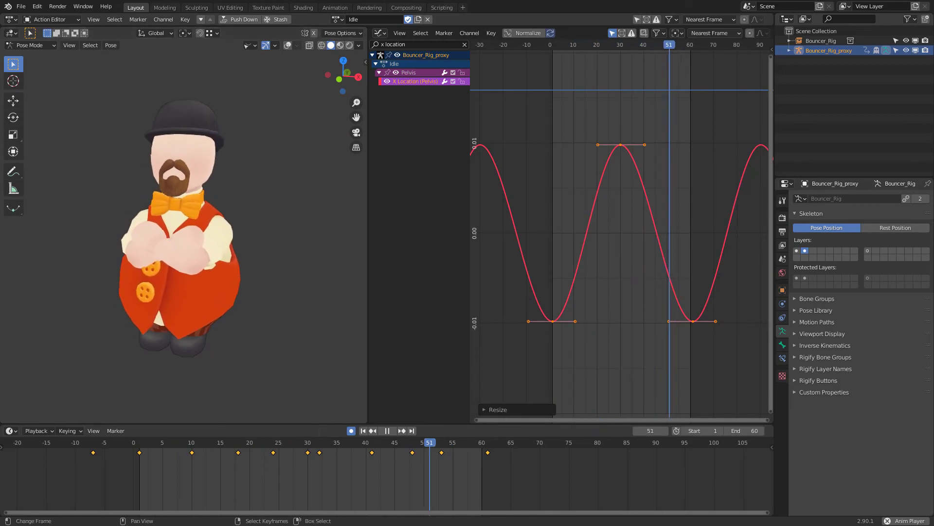
{"action": "key", "text": "shift+alt+z"}
{"action": "key", "text": "a"}
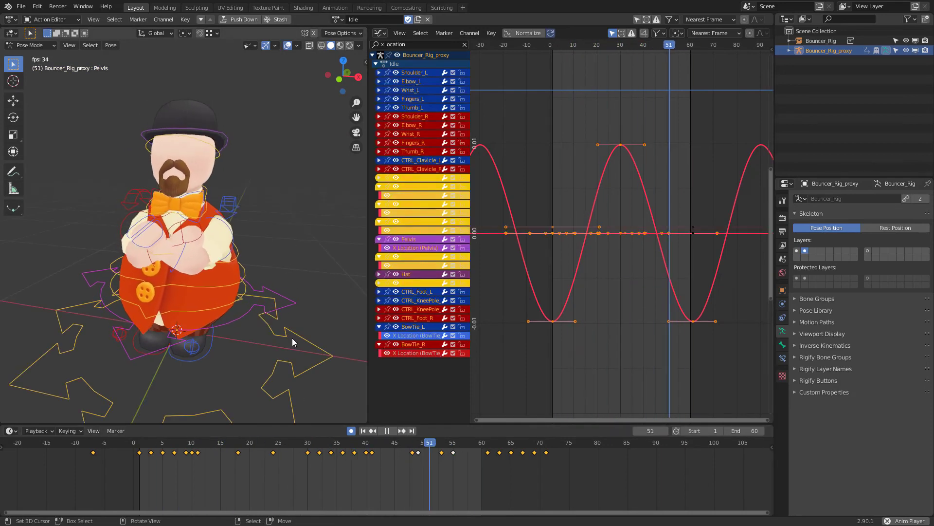
- Clear the "x location" channel filter and select all keyframes of every bone, with all curves framed
{"action": "left_click", "coordinate": [465, 44]}
{"action": "key", "text": "a"}
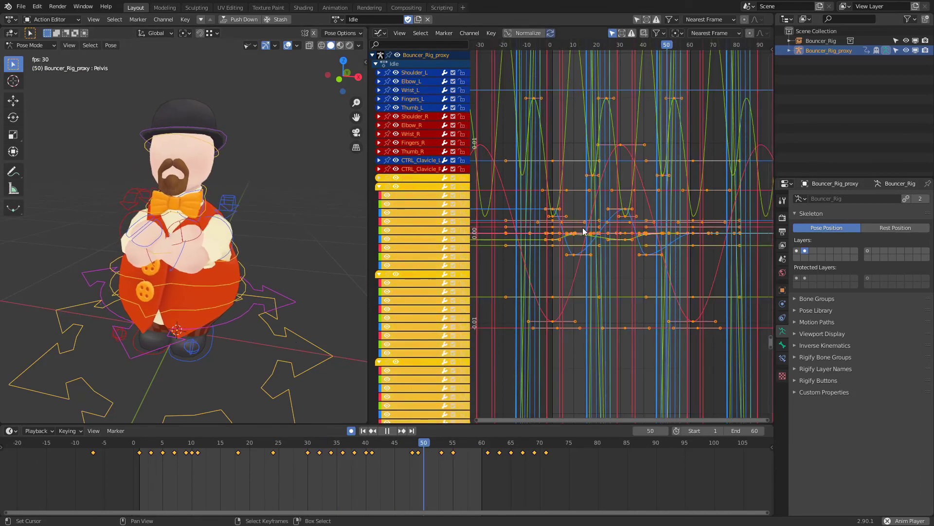
{"action": "key", "text": "Home"}
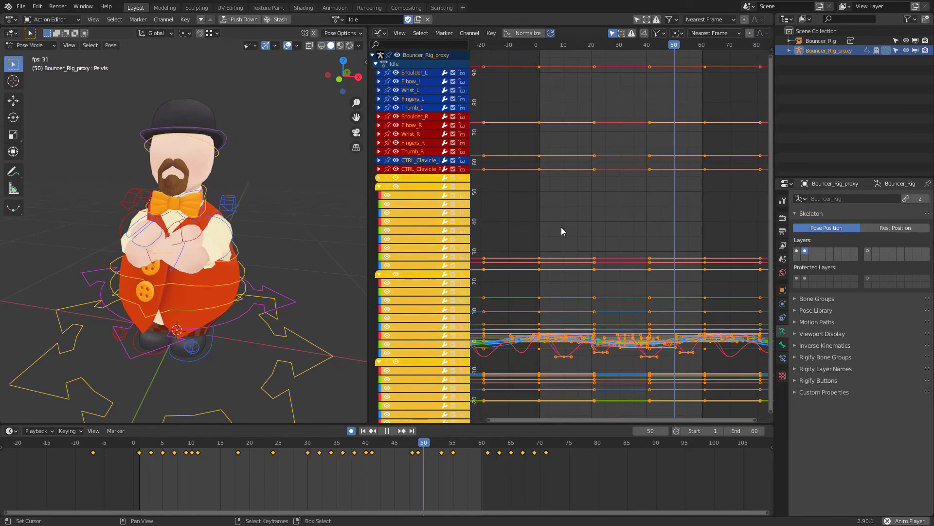
{"action": "key", "text": "alt+a"}
{"action": "key", "text": "a"}
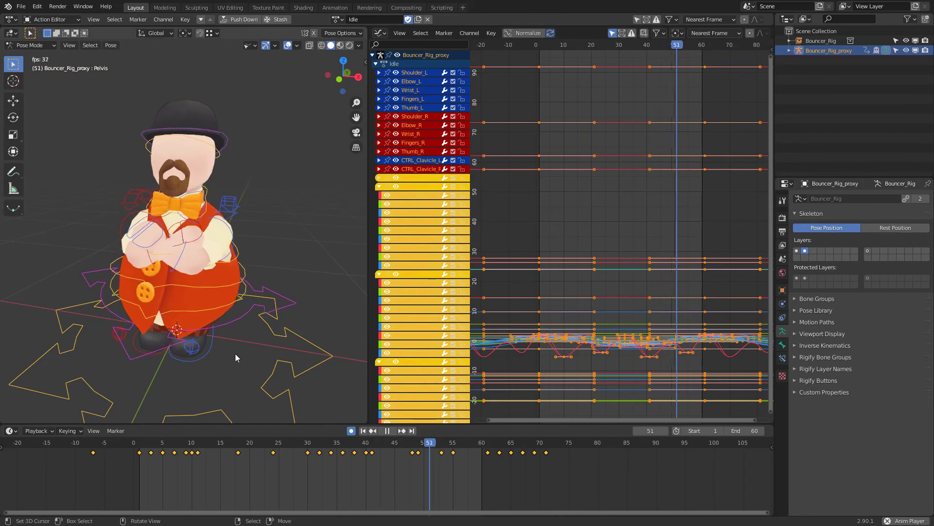